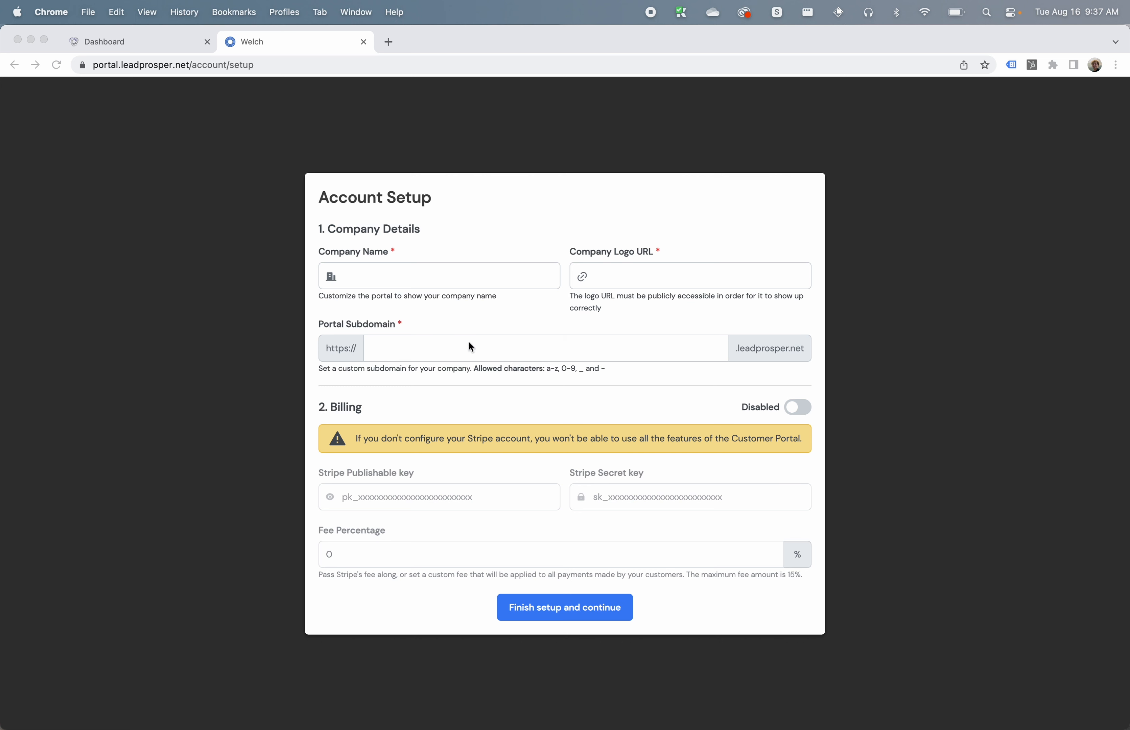
Name the company Demo Portal and set its logo URL to the image address of the logo on the Lead Prosper website
{"action": "type", "text": "Demo Portal"}
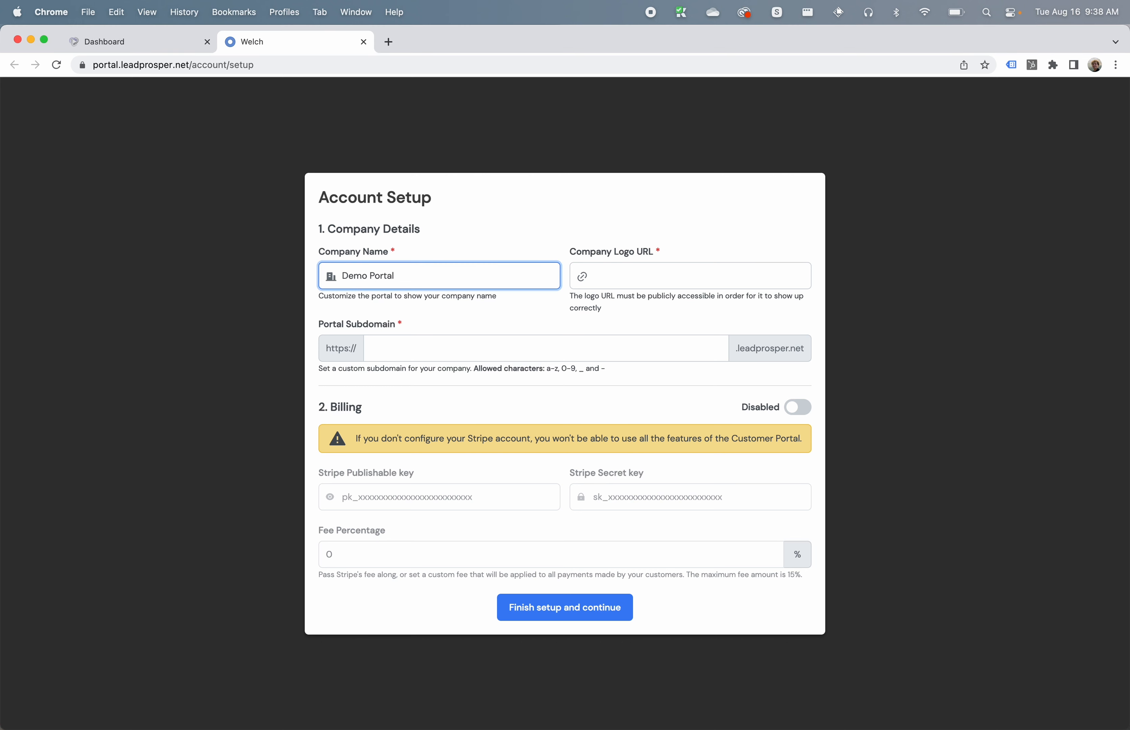
{"action": "key", "text": "Tab"}
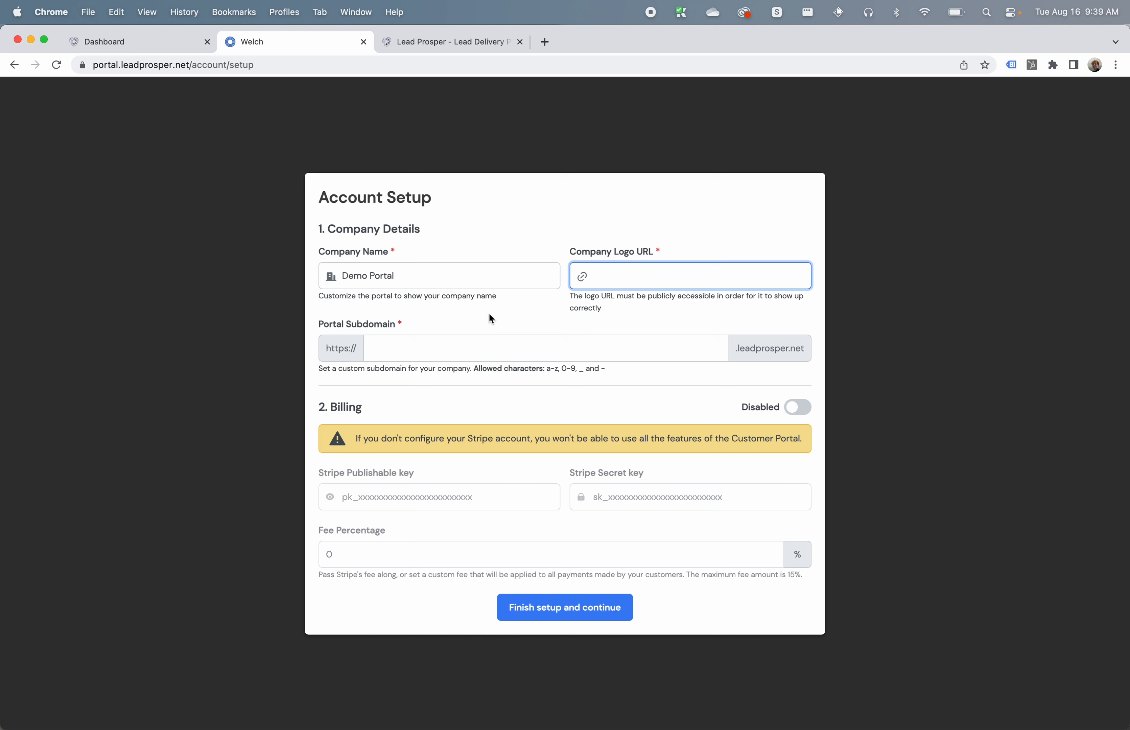
{"action": "left_click", "coordinate": [595, 275]}
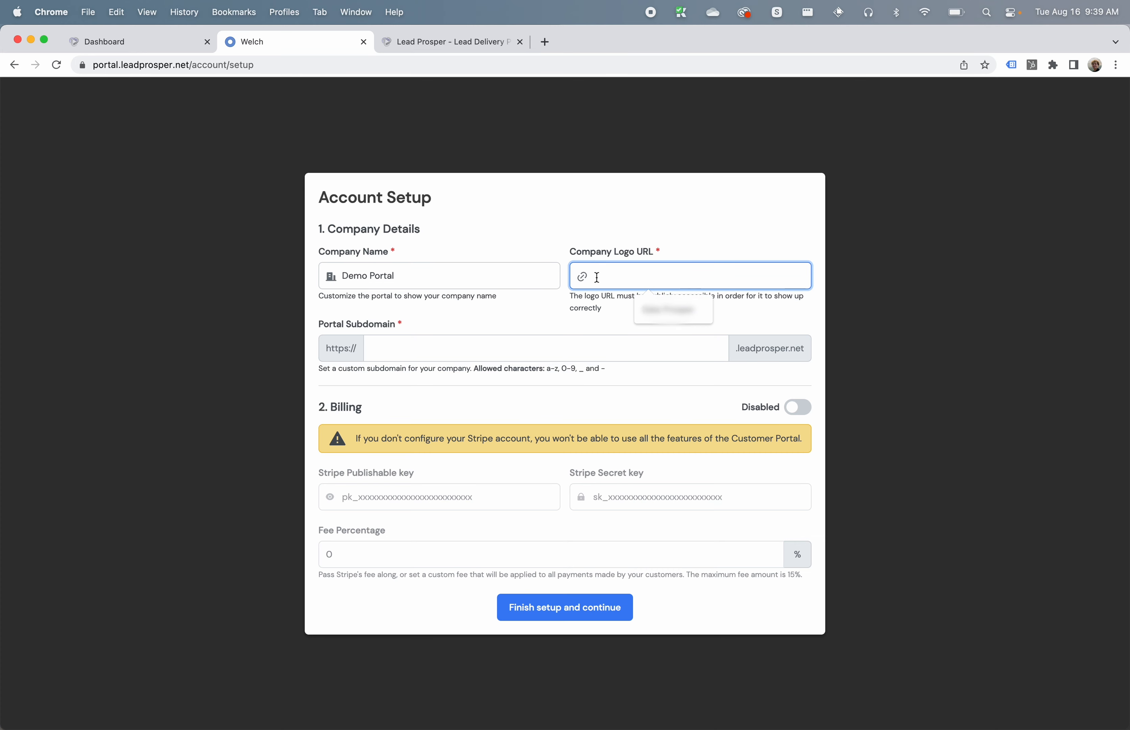
{"action": "left_click", "coordinate": [423, 37]}
{"action": "right_click", "coordinate": [308, 104]}
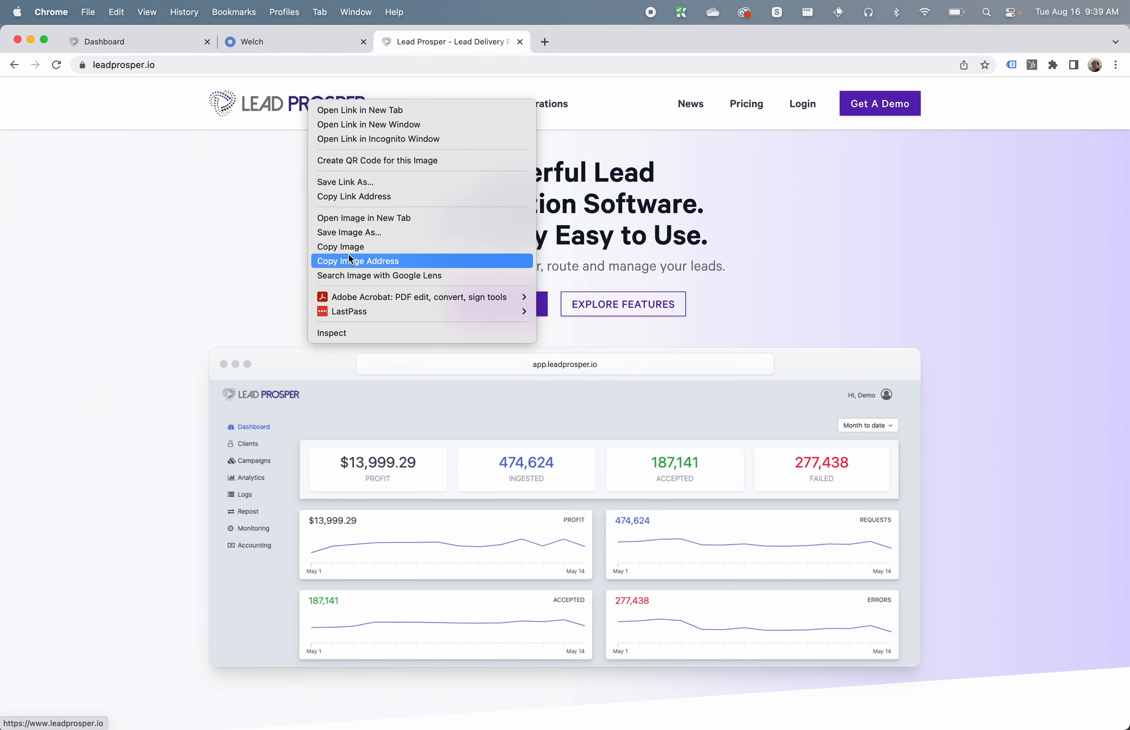
{"action": "left_click", "coordinate": [349, 264]}
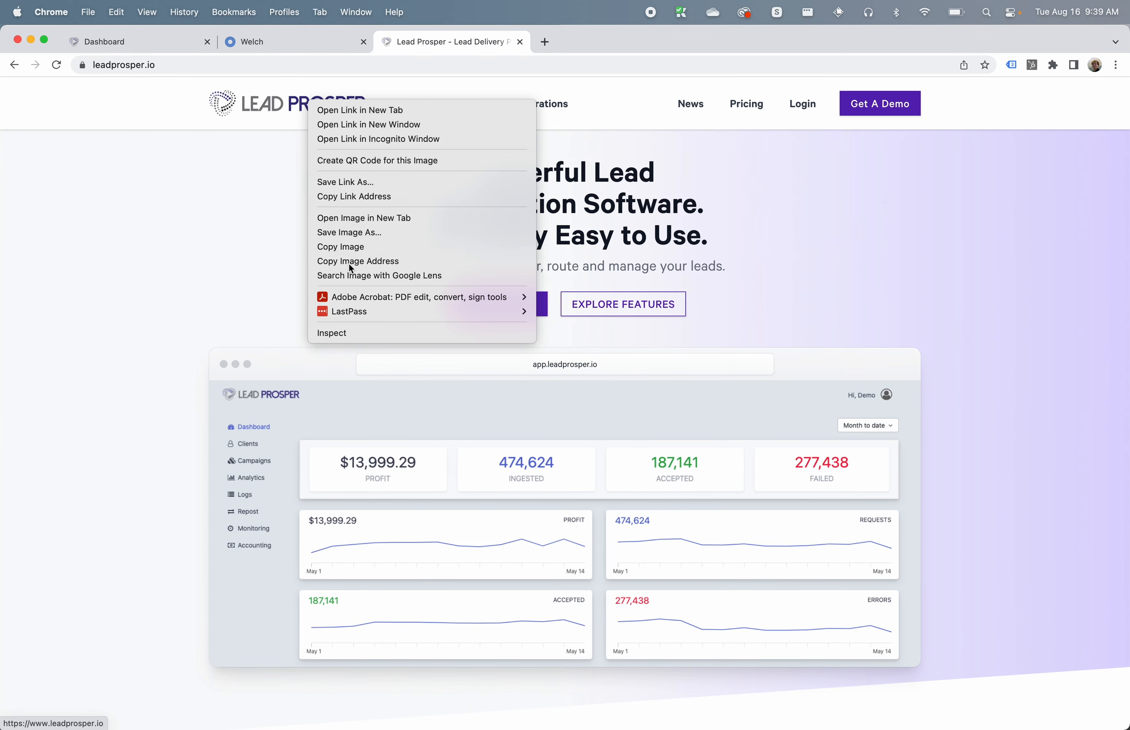
{"action": "left_click", "coordinate": [298, 47]}
{"action": "key", "text": "super+v"}
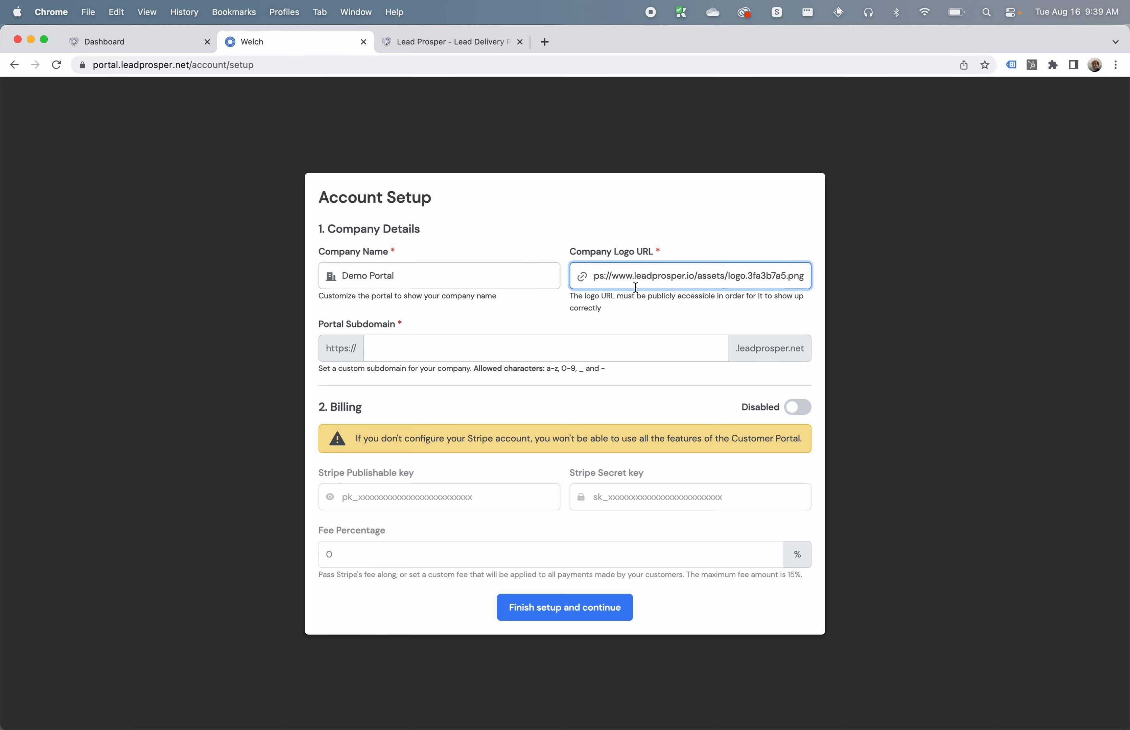
Set the portal subdomain to demoportal and enable billing with the Stripe publishable key and Stripe secret key
{"action": "left_click", "coordinate": [452, 341]}
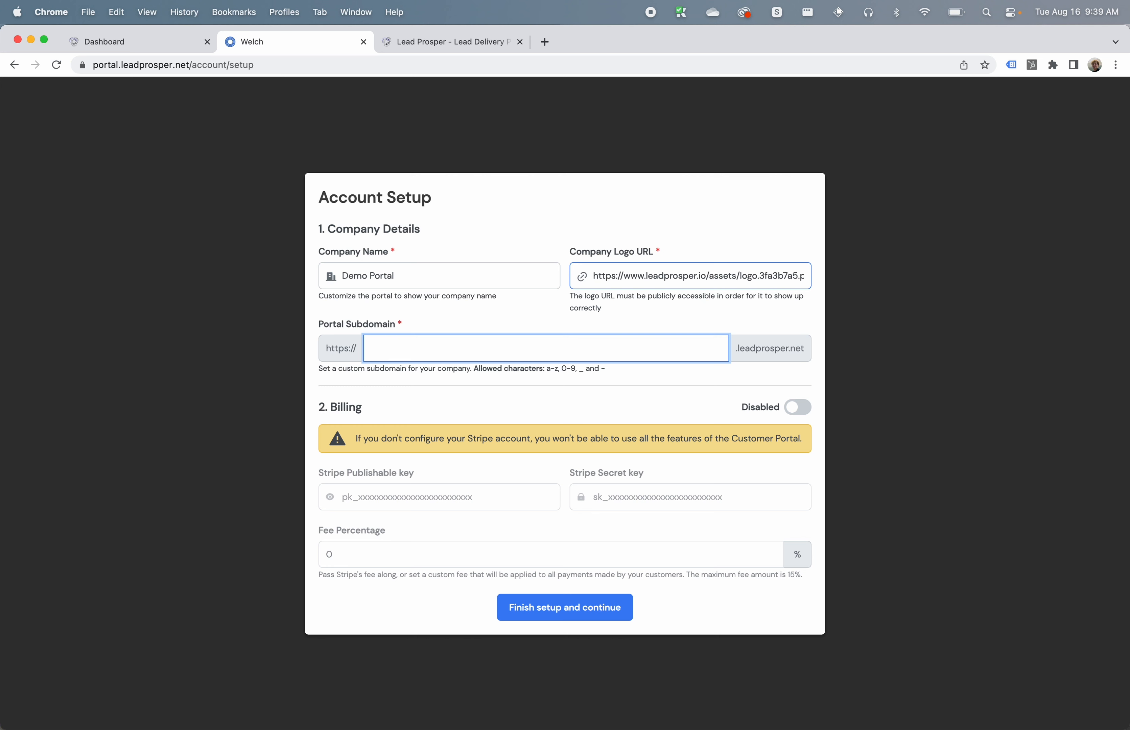
{"action": "type", "text": "demoportal"}
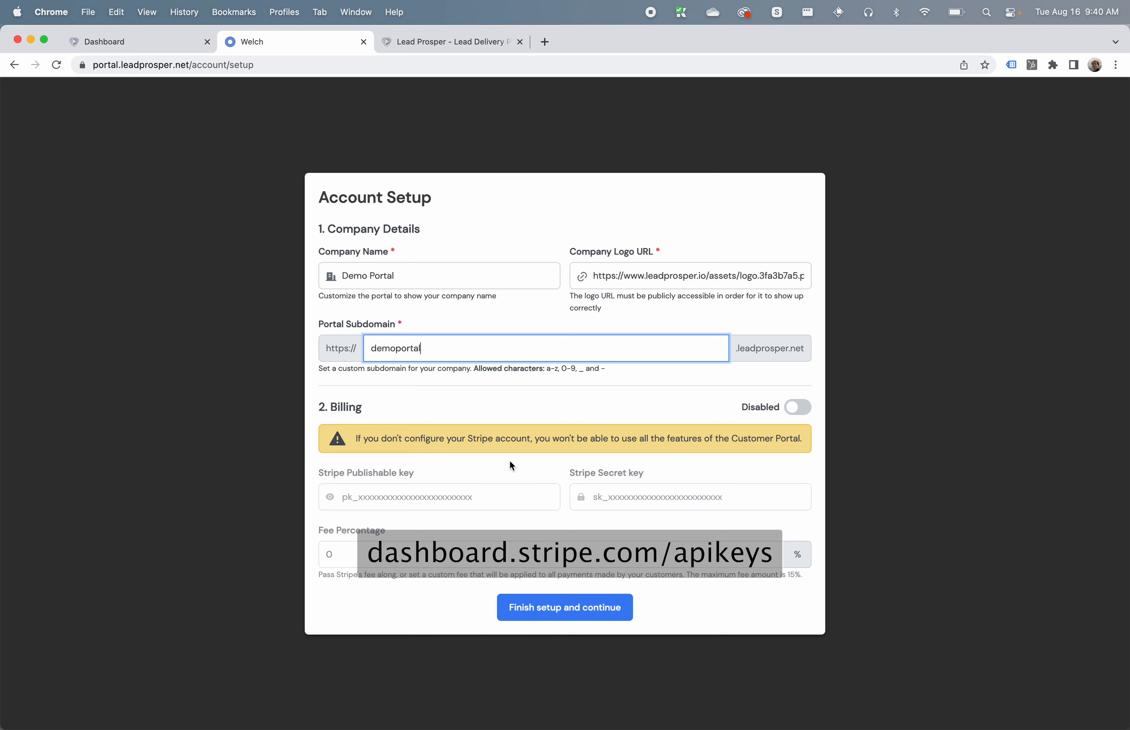
{"action": "left_click", "coordinate": [423, 496]}
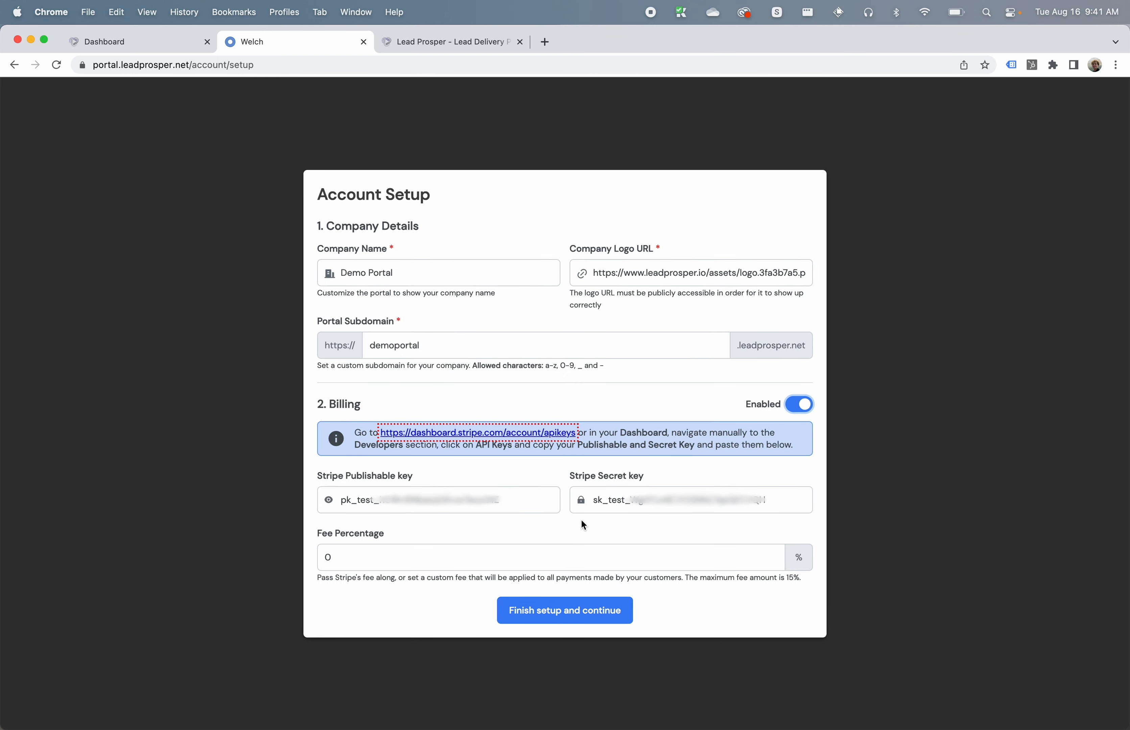
Set the fee percentage to 3% and finish the account setup
{"action": "left_click", "coordinate": [524, 556]}
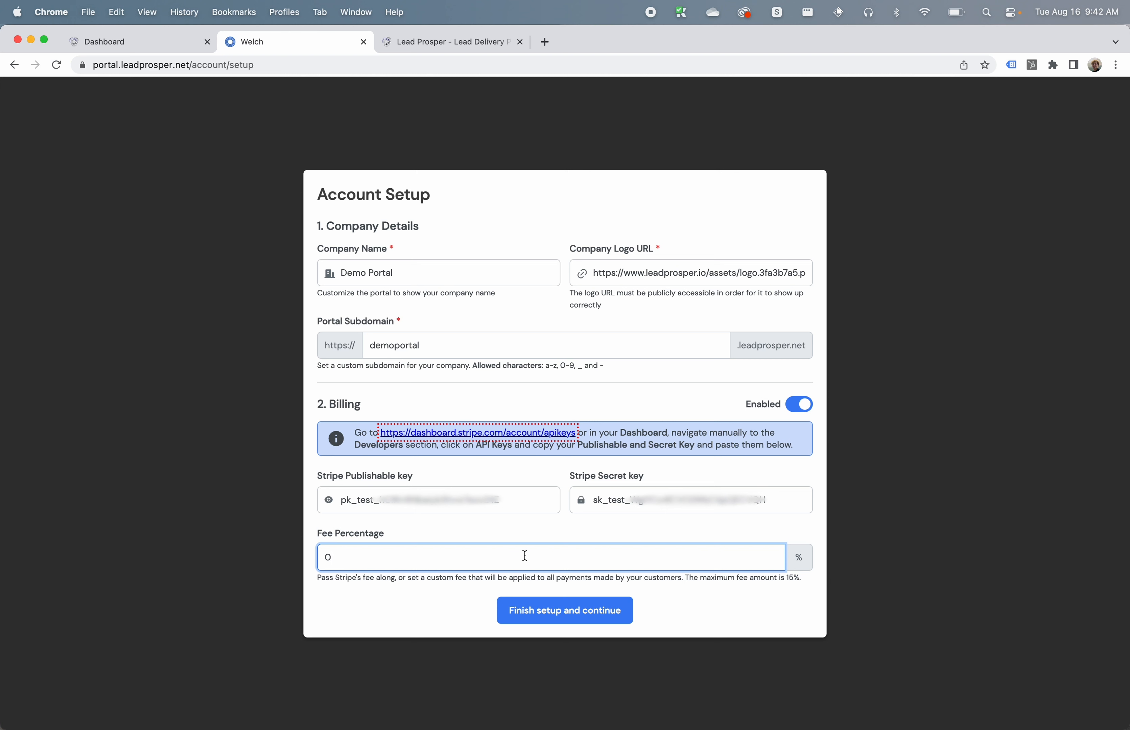
{"action": "type", "text": "30"}
{"action": "key", "text": "BackSpace"}
{"action": "left_click", "coordinate": [552, 617]}
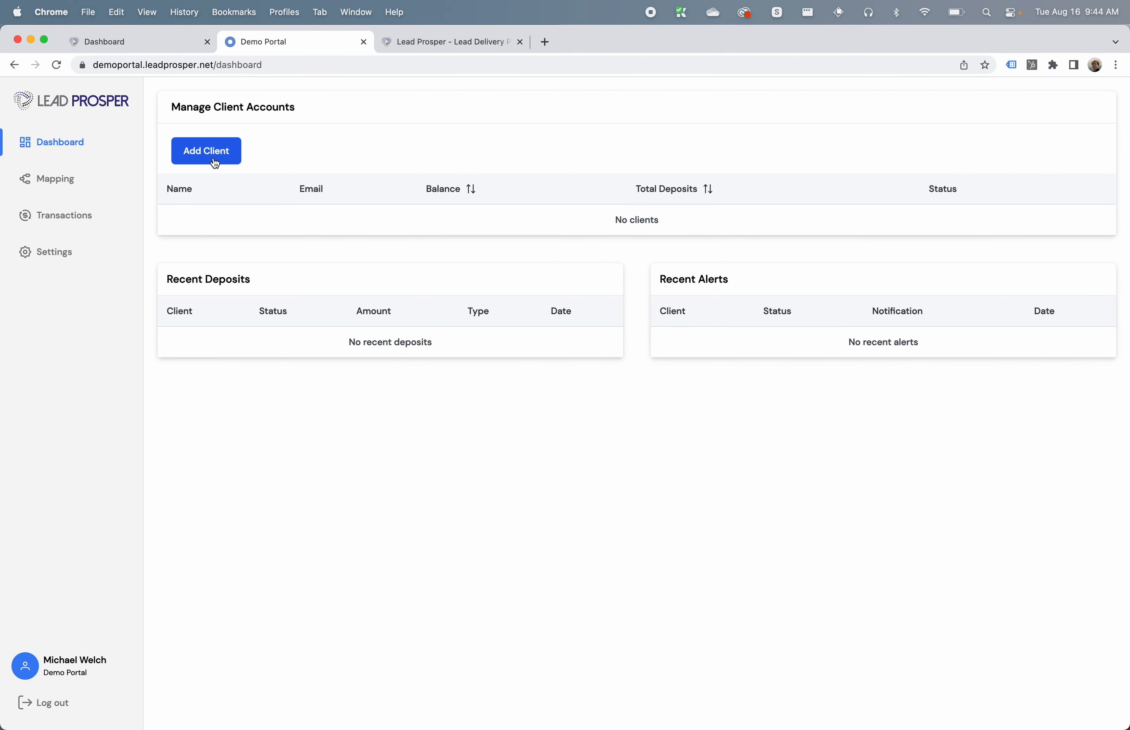
Start adding a client and choose Demo Buyer - Home Services as the existing Lead Prosper client to map
{"action": "left_click", "coordinate": [215, 162]}
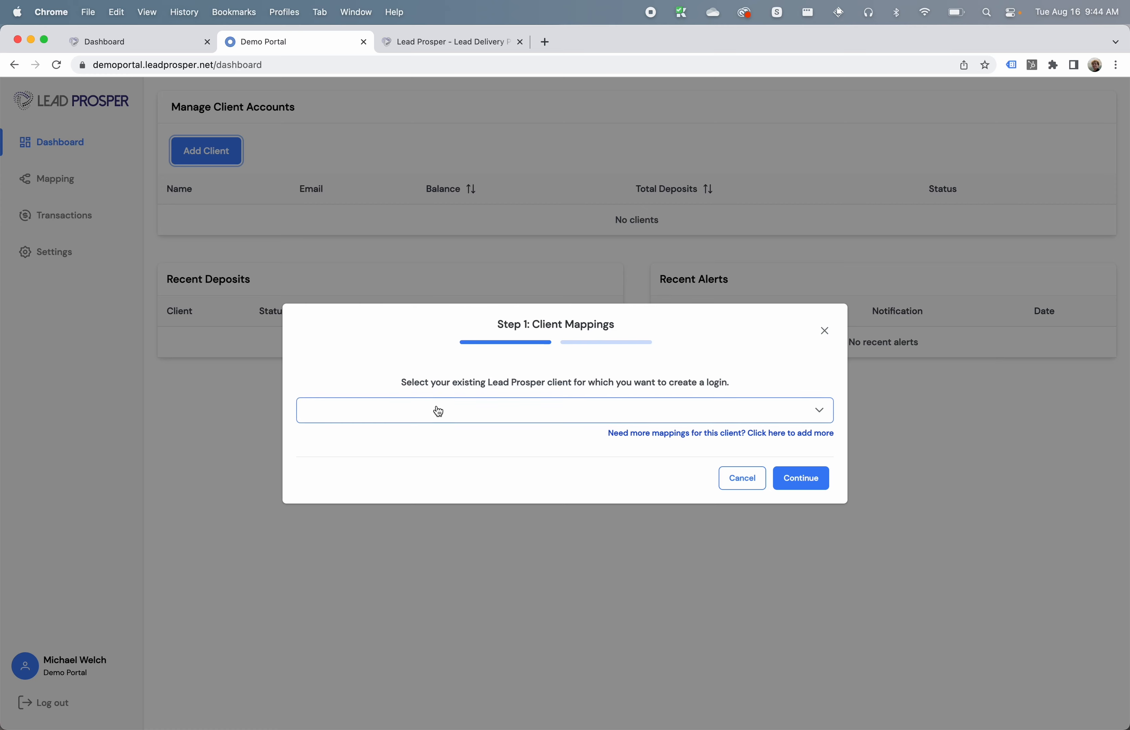
{"action": "left_click", "coordinate": [570, 411]}
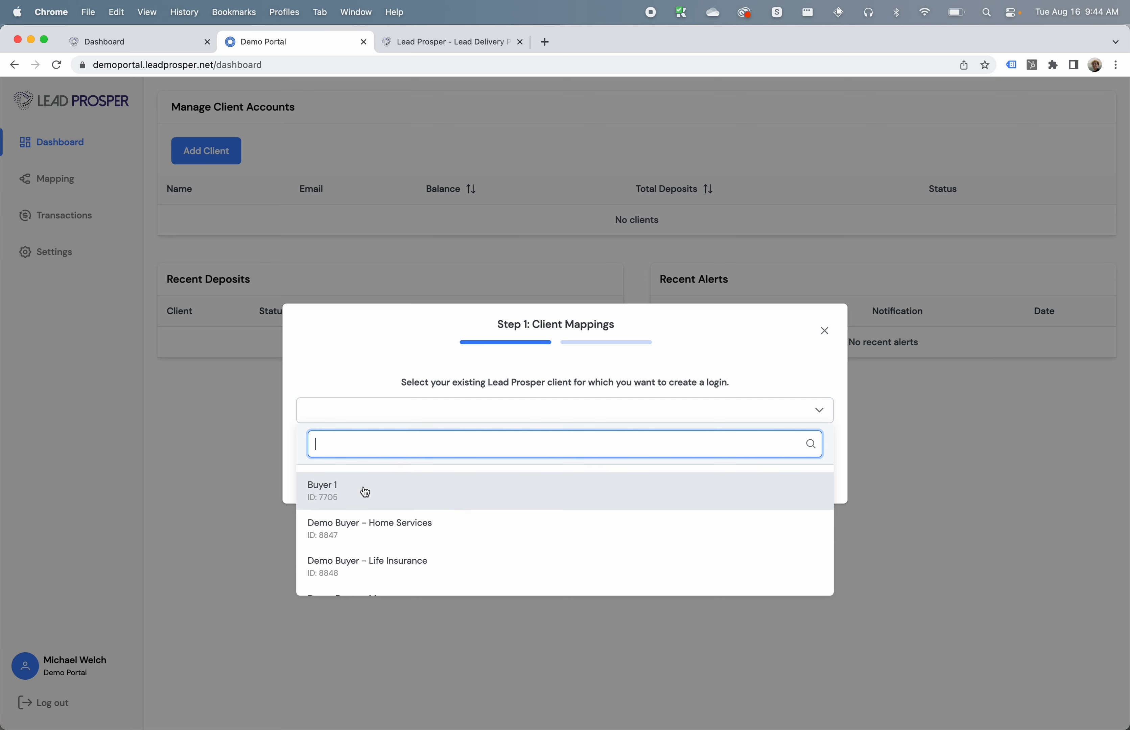
{"action": "scroll", "coordinate": [365, 492], "scroll_direction": "down", "scroll_amount": 2}
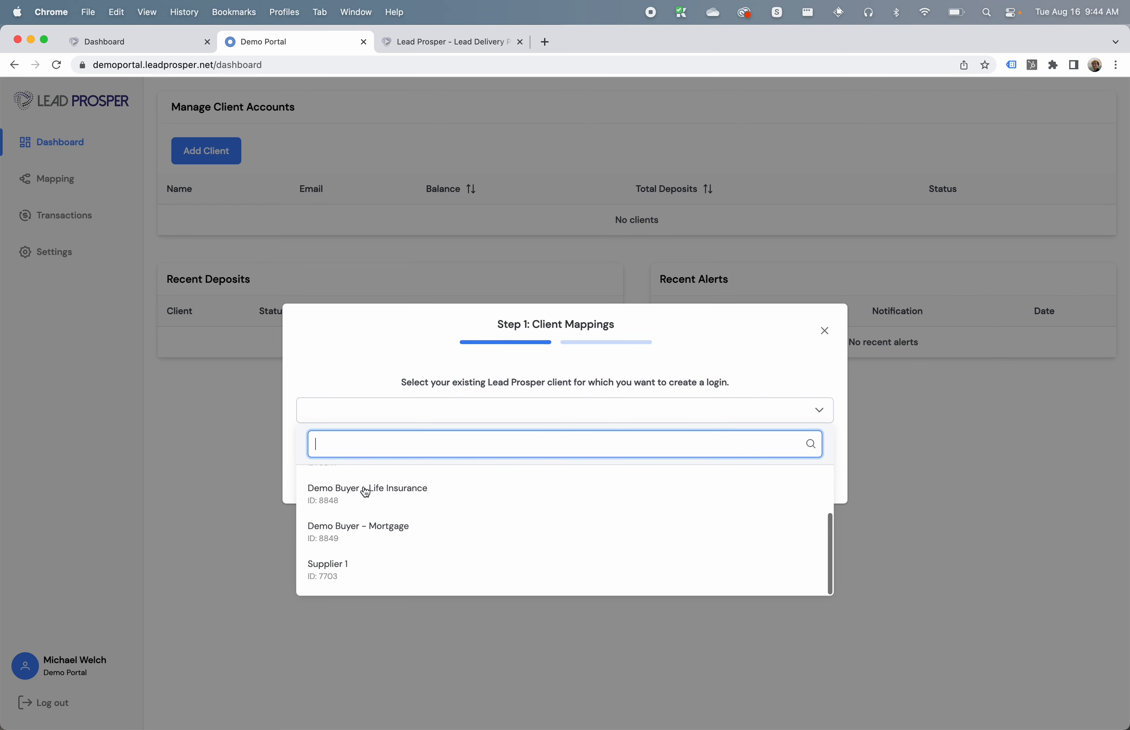
{"action": "scroll", "coordinate": [365, 492], "scroll_direction": "up", "scroll_amount": 2}
{"action": "scroll", "coordinate": [365, 492], "scroll_direction": "down", "scroll_amount": 2}
{"action": "scroll", "coordinate": [365, 493], "scroll_direction": "up", "scroll_amount": 2}
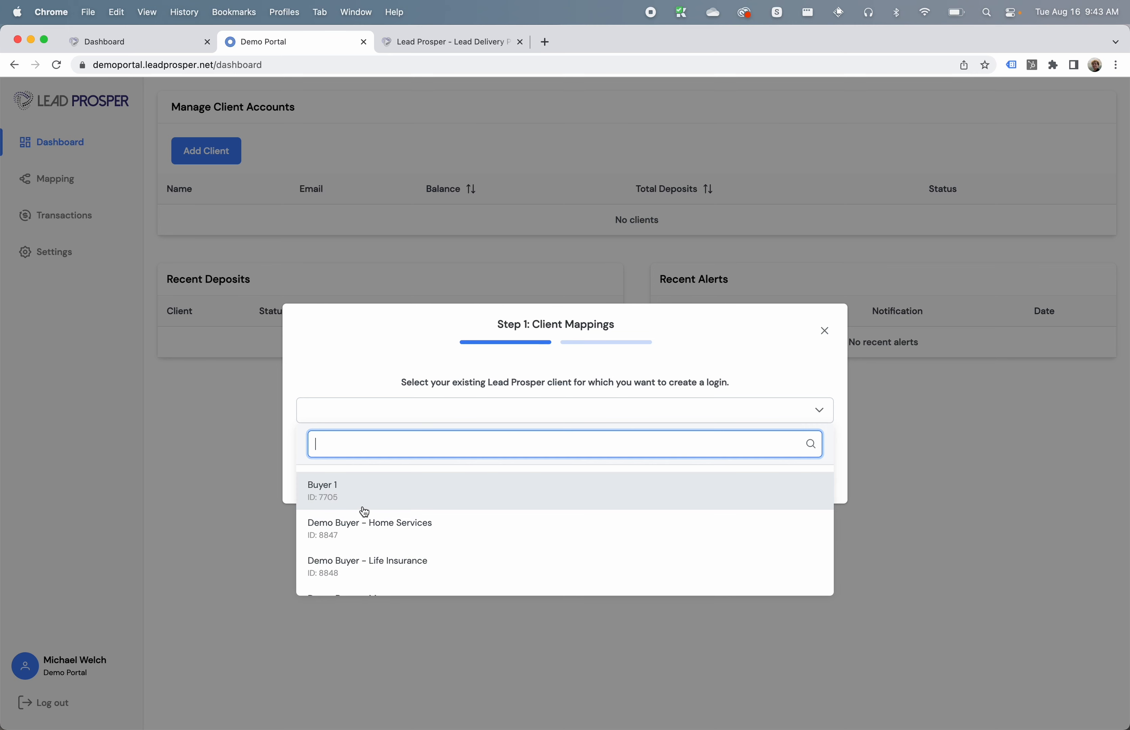
{"action": "scroll", "coordinate": [364, 512], "scroll_direction": "down", "scroll_amount": 1}
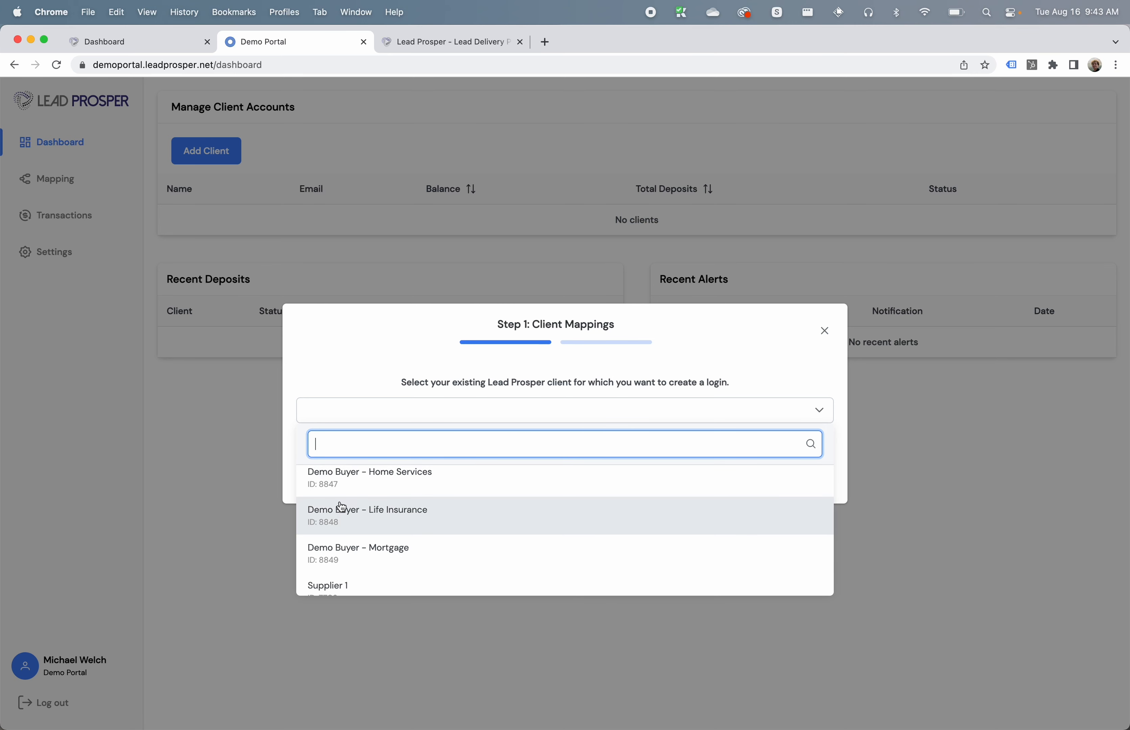
{"action": "scroll", "coordinate": [327, 498], "scroll_direction": "up", "scroll_amount": 1}
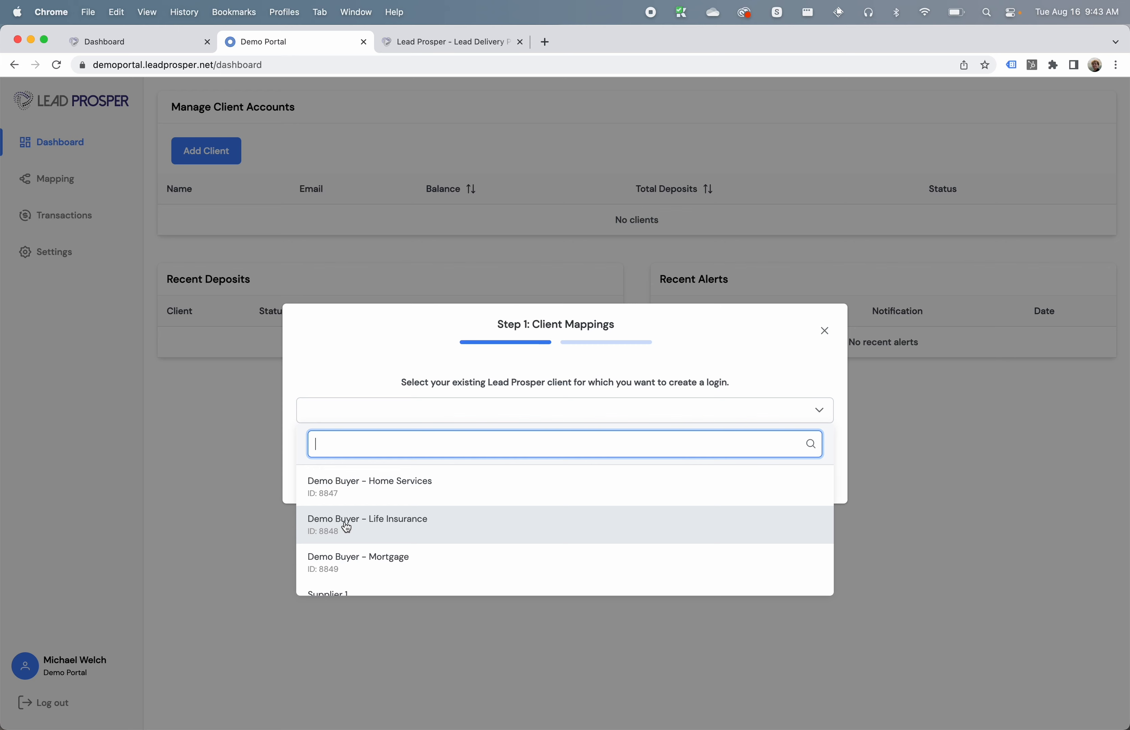
{"action": "left_click", "coordinate": [351, 487]}
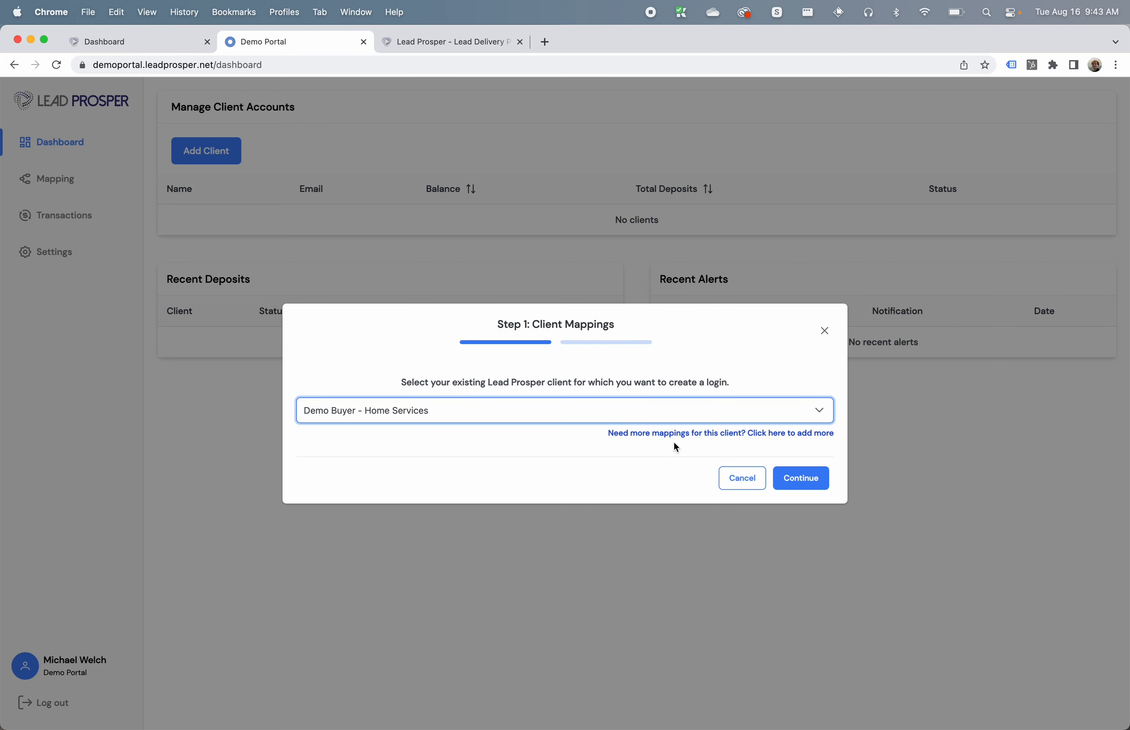
Add a second mapping for this client and choose another existing buyer for it
{"action": "left_click", "coordinate": [665, 433]}
{"action": "left_click", "coordinate": [513, 430]}
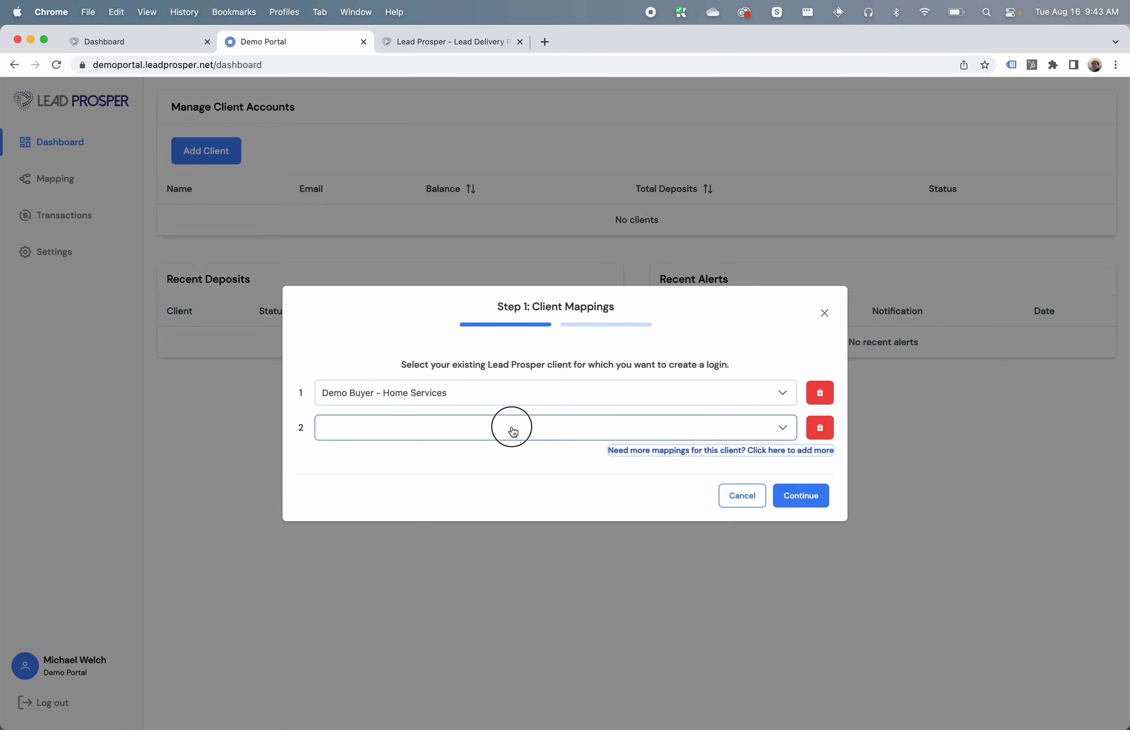
{"action": "left_click", "coordinate": [418, 579]}
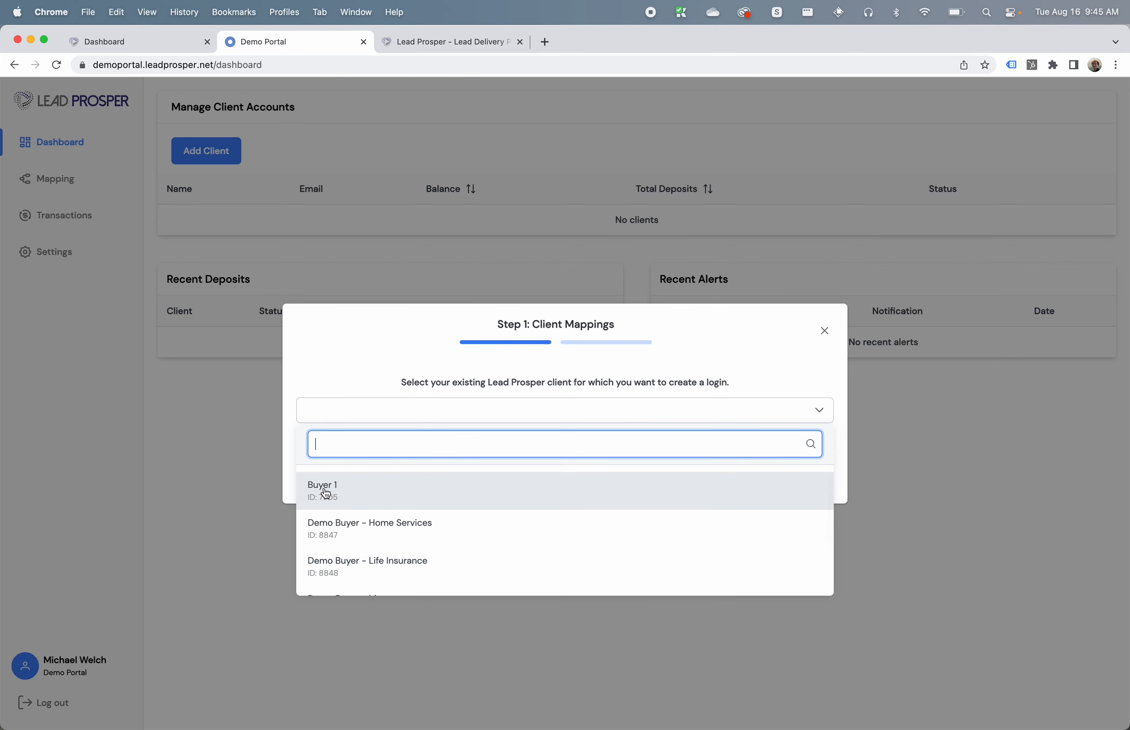
Map the new client to Buyer 1 only, and fill in the login's first name as Demo and its email
{"action": "left_click", "coordinate": [409, 485]}
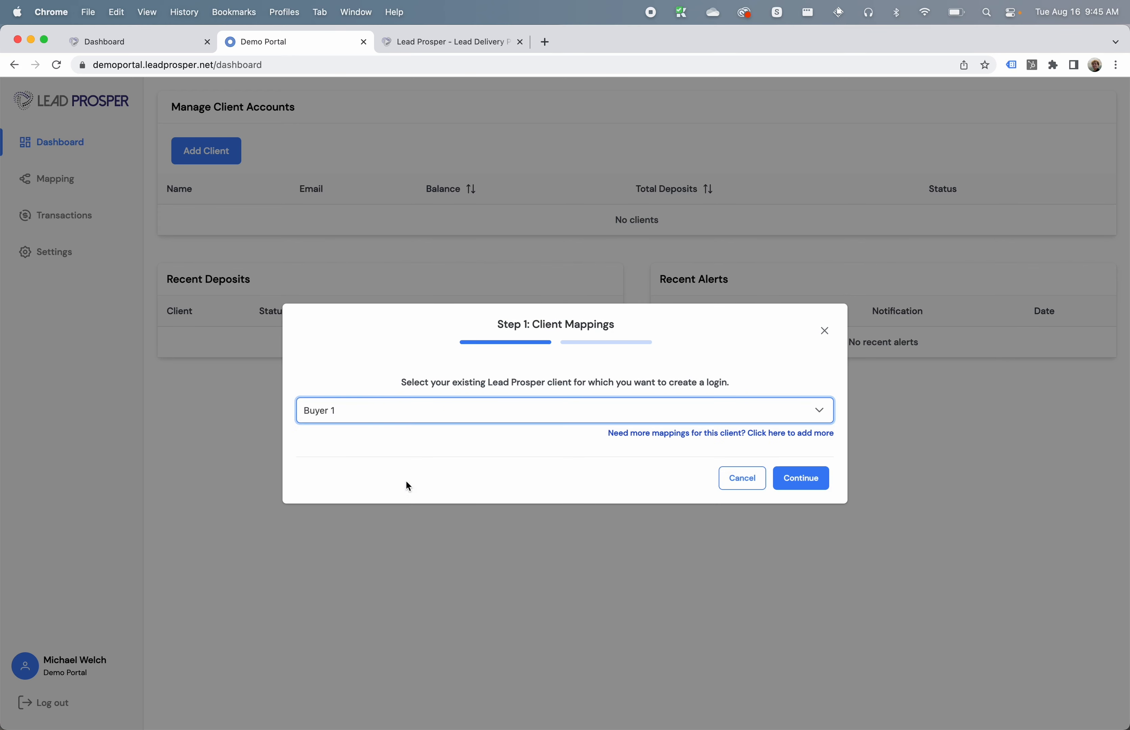
{"action": "left_click", "coordinate": [798, 477]}
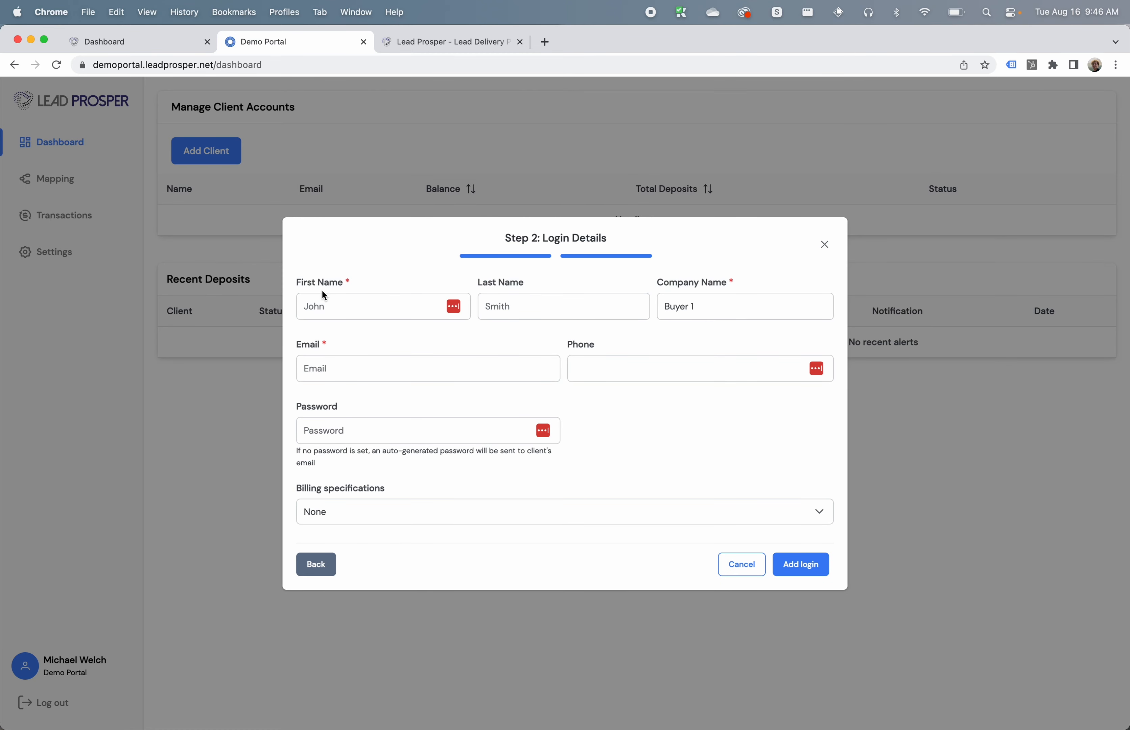
{"action": "left_click", "coordinate": [324, 296]}
{"action": "type", "text": "Demo"}
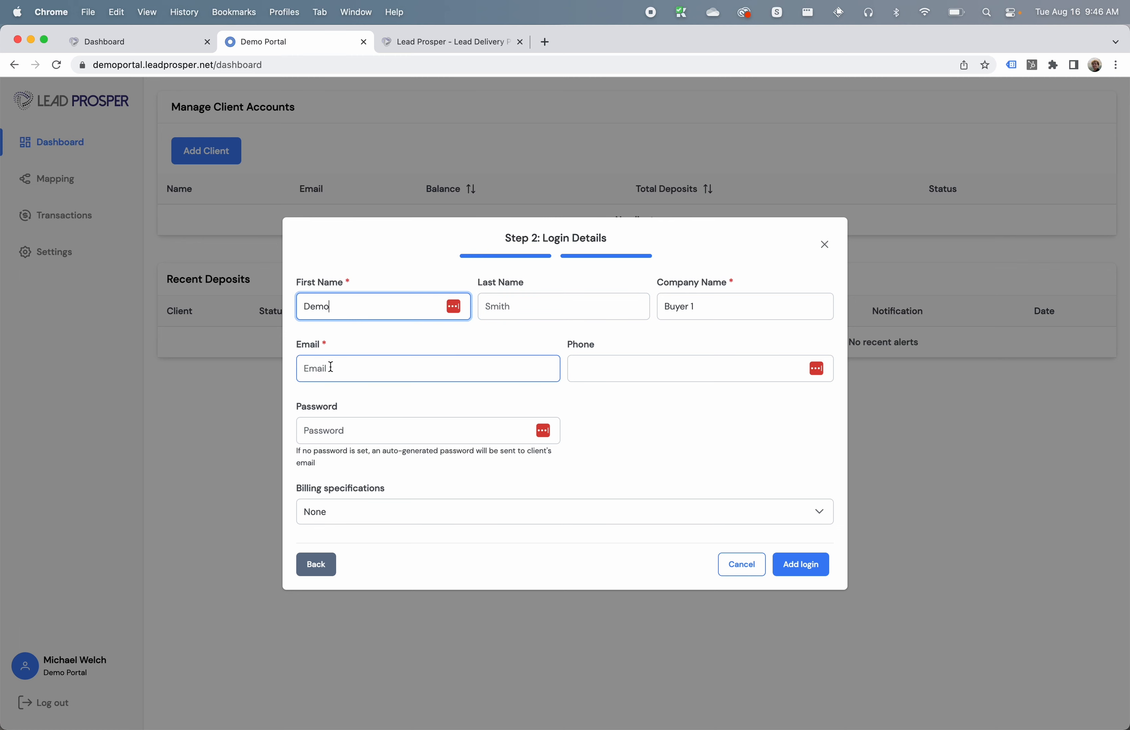
{"action": "left_click", "coordinate": [331, 367]}
{"action": "type", "text": "demo@"}
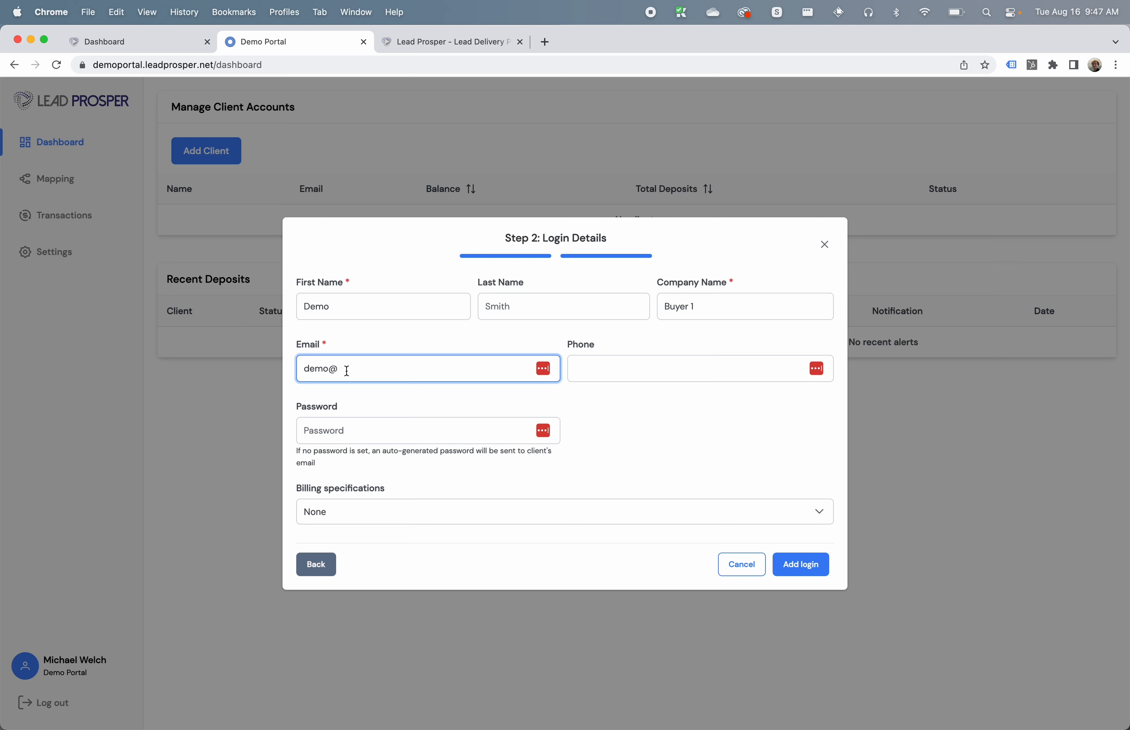
{"action": "type", "text": "demo.com"}
{"action": "left_click", "coordinate": [470, 474]}
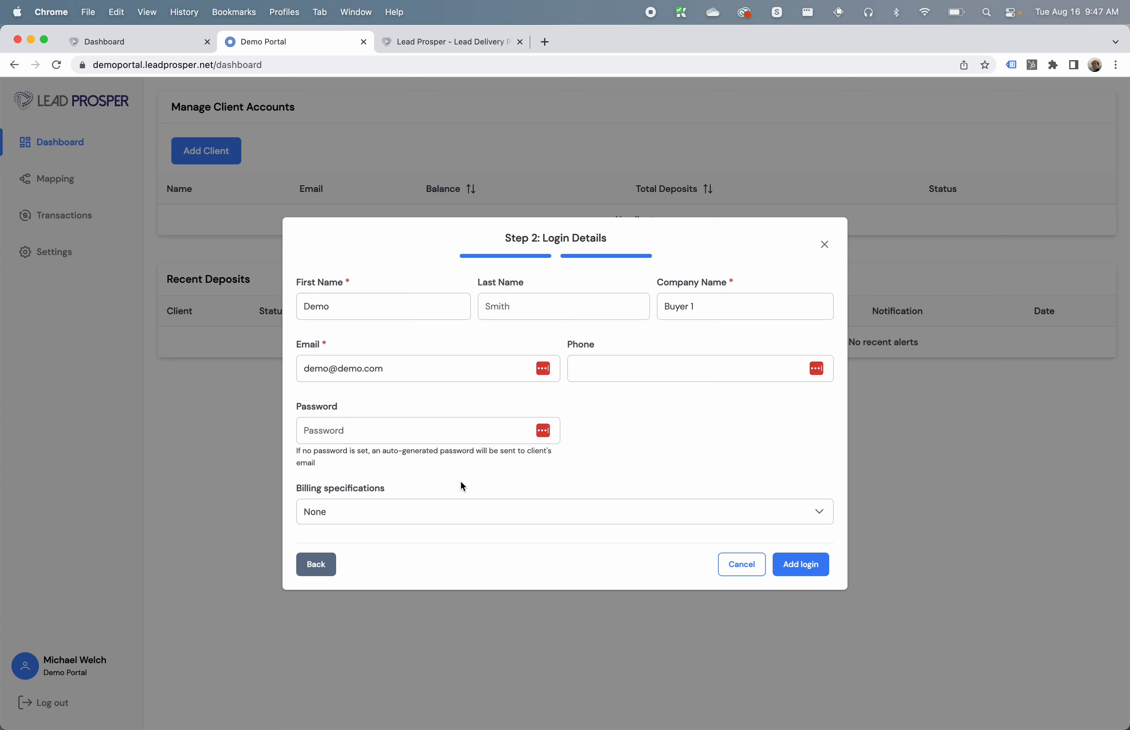
Set the new login's billing specifications to Manual
{"action": "left_click", "coordinate": [466, 511]}
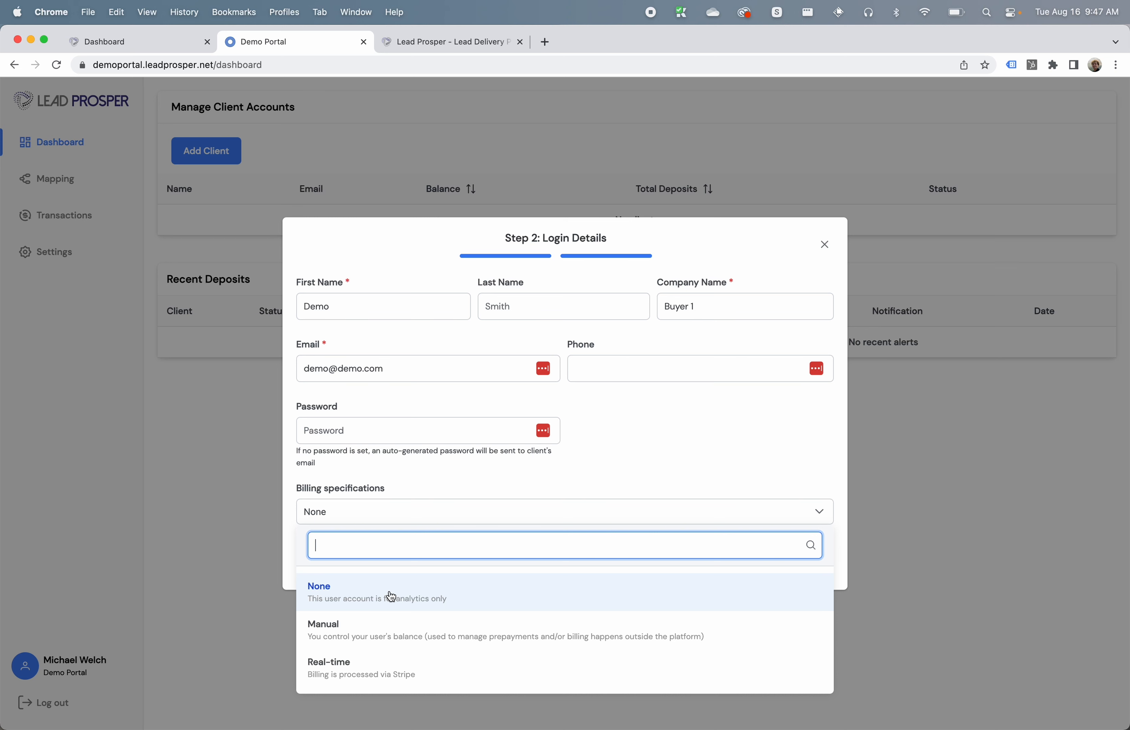
{"action": "left_click", "coordinate": [354, 628]}
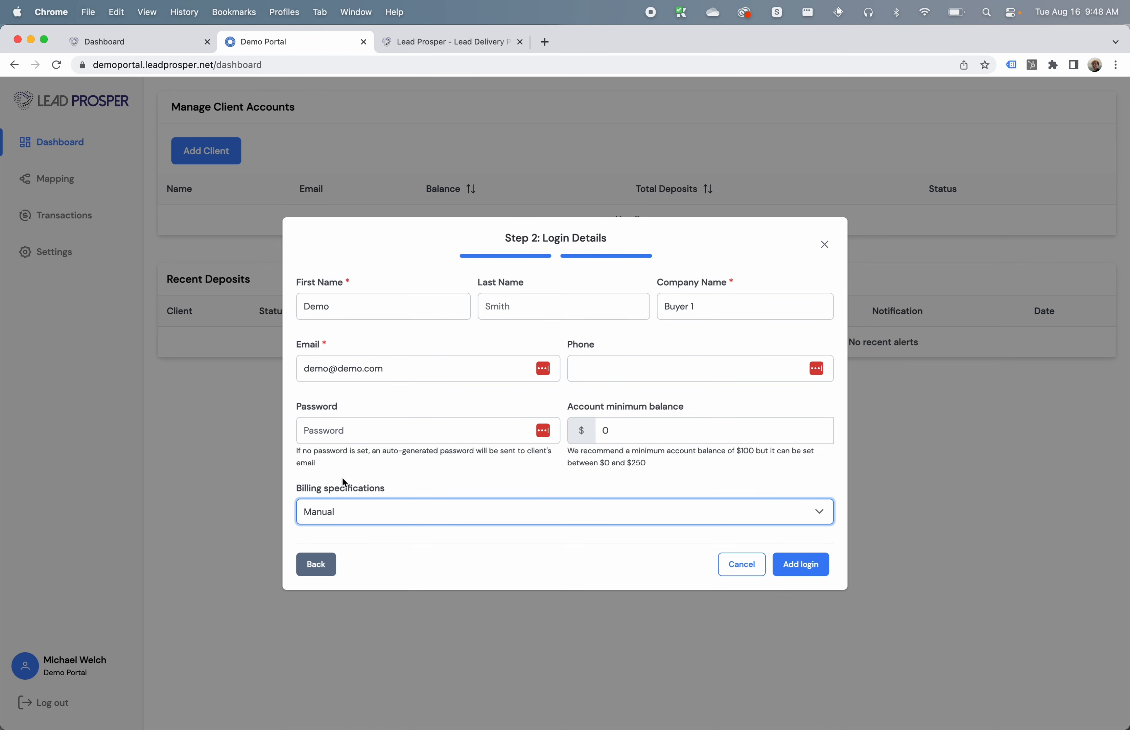
{"action": "left_click", "coordinate": [626, 422]}
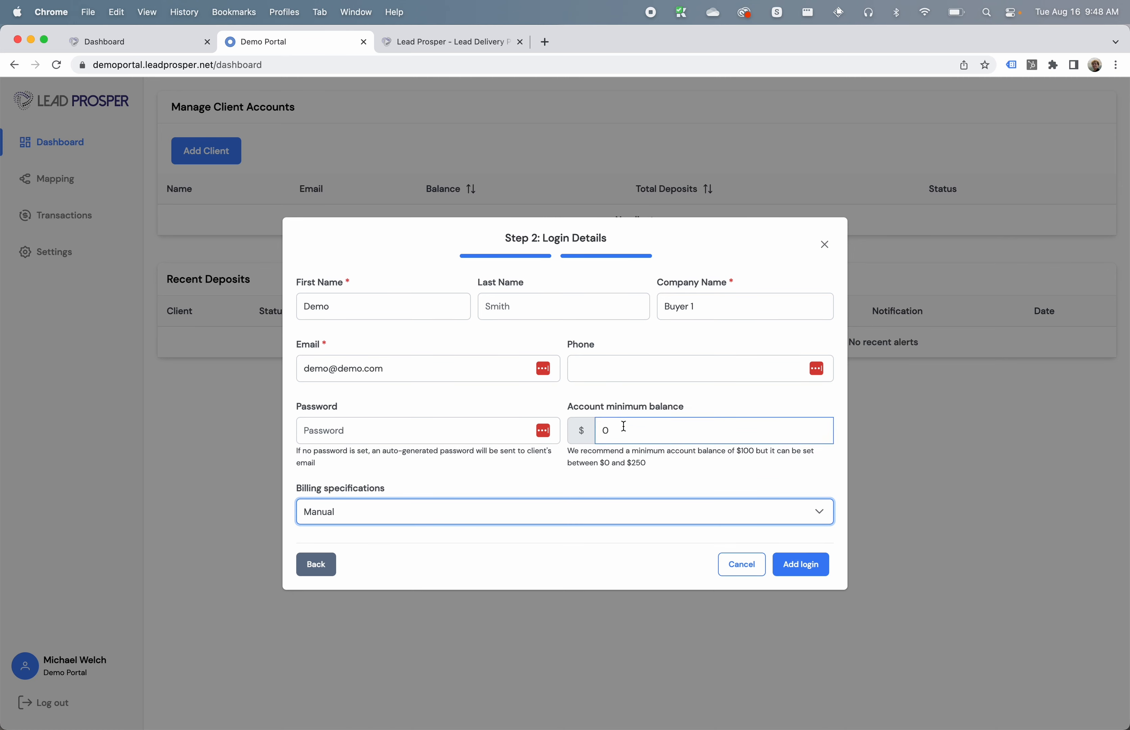
{"action": "left_click", "coordinate": [473, 472]}
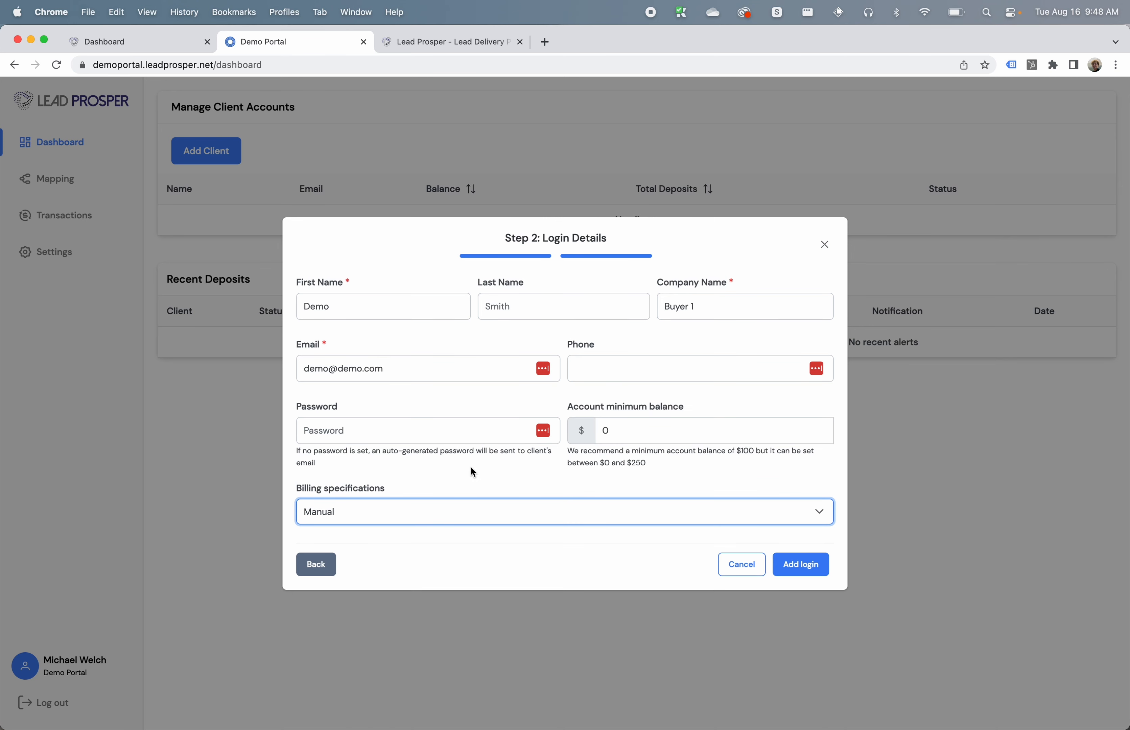
Set the client's billing specifications to Real-time and require balance auto-recharge
{"action": "left_click", "coordinate": [404, 471]}
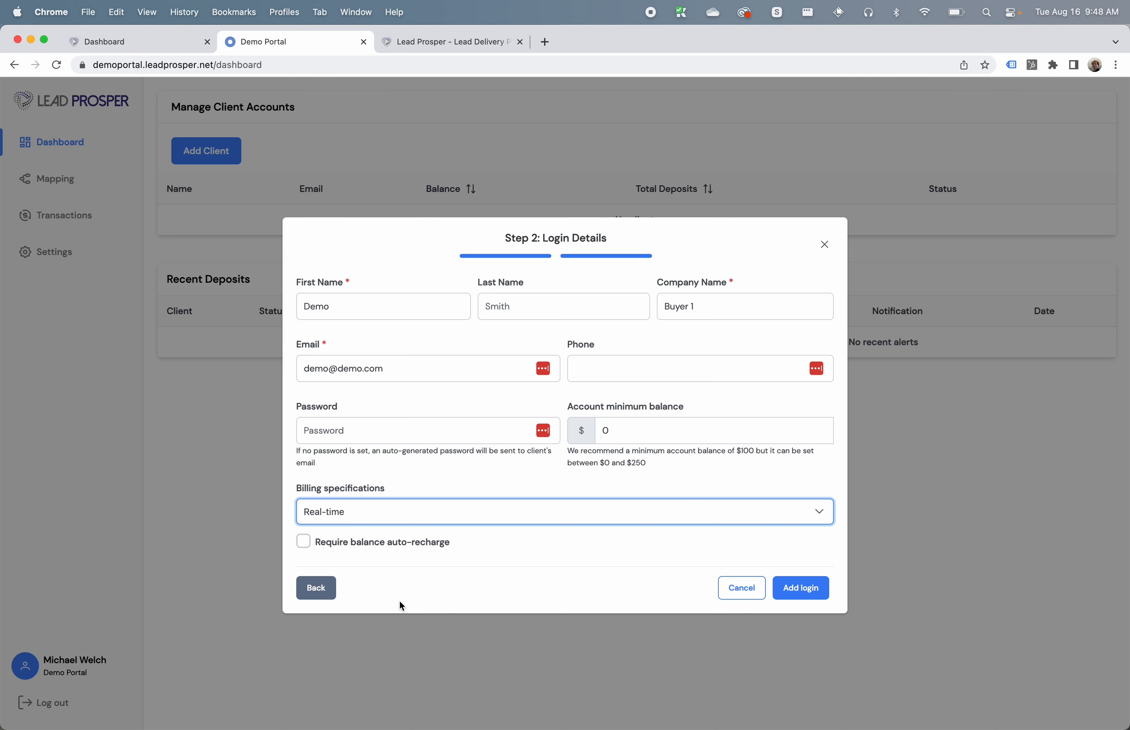
{"action": "left_click", "coordinate": [387, 518]}
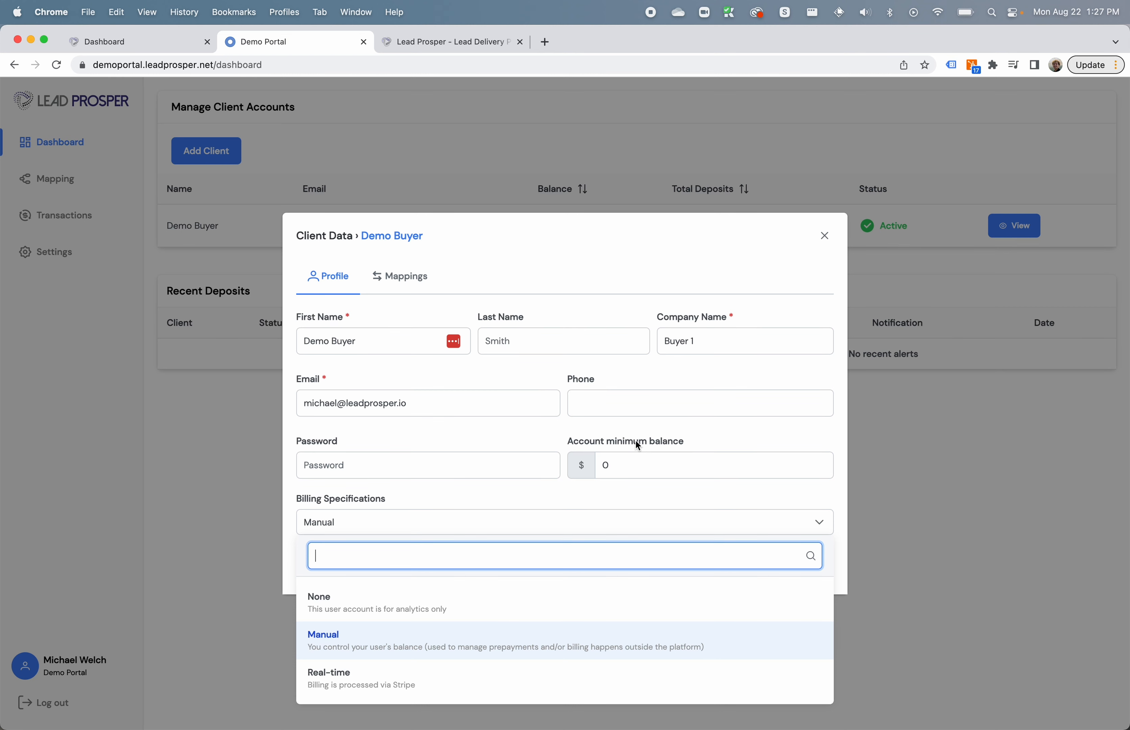
{"action": "left_click", "coordinate": [428, 674]}
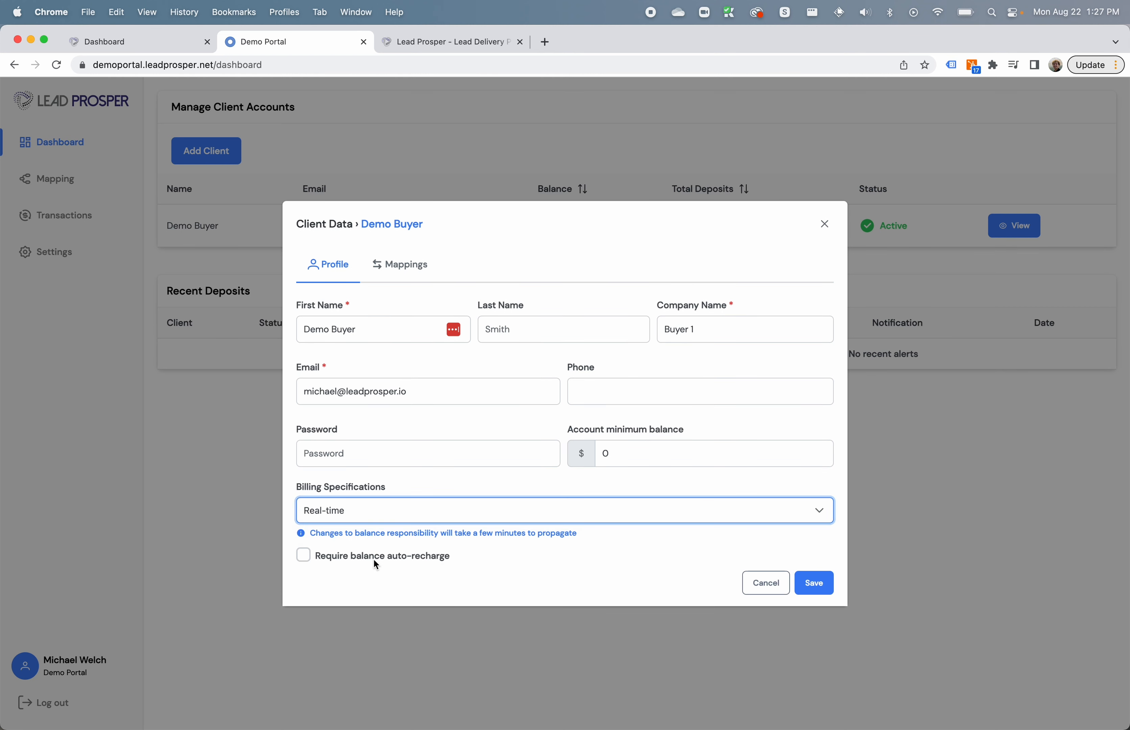
{"action": "left_click", "coordinate": [305, 556]}
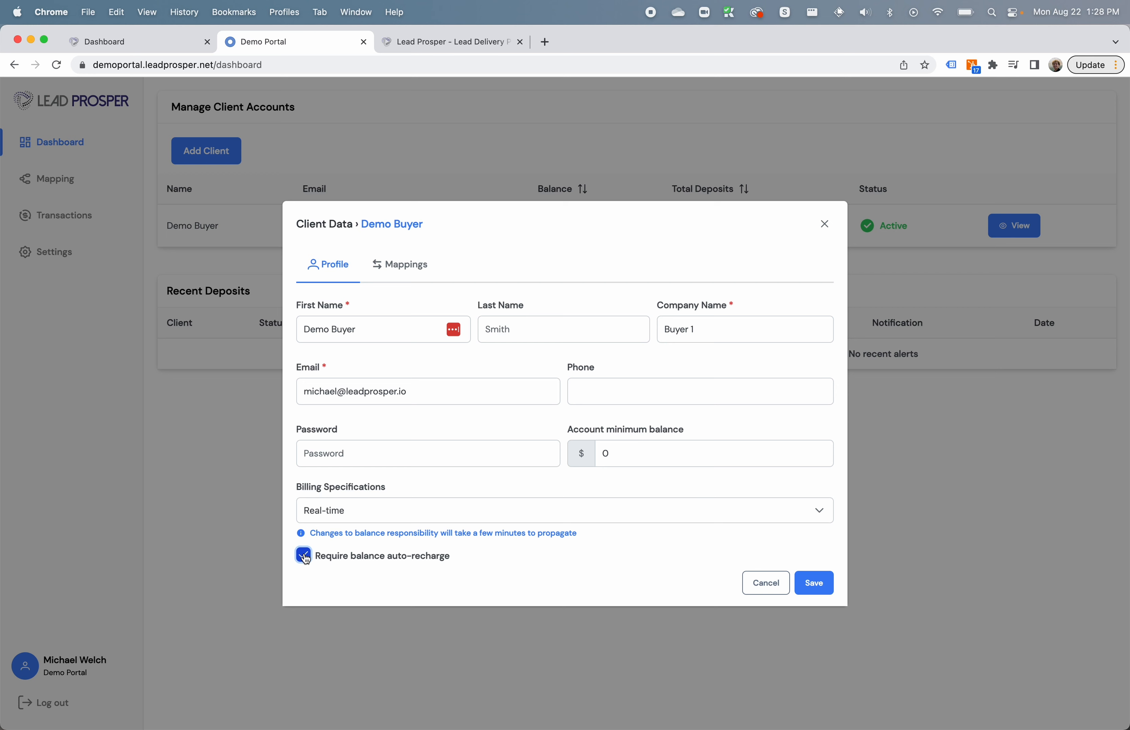
Set the client's billing specifications to Manual and the account minimum balance to $100, and save the client
{"action": "left_click", "coordinate": [588, 513]}
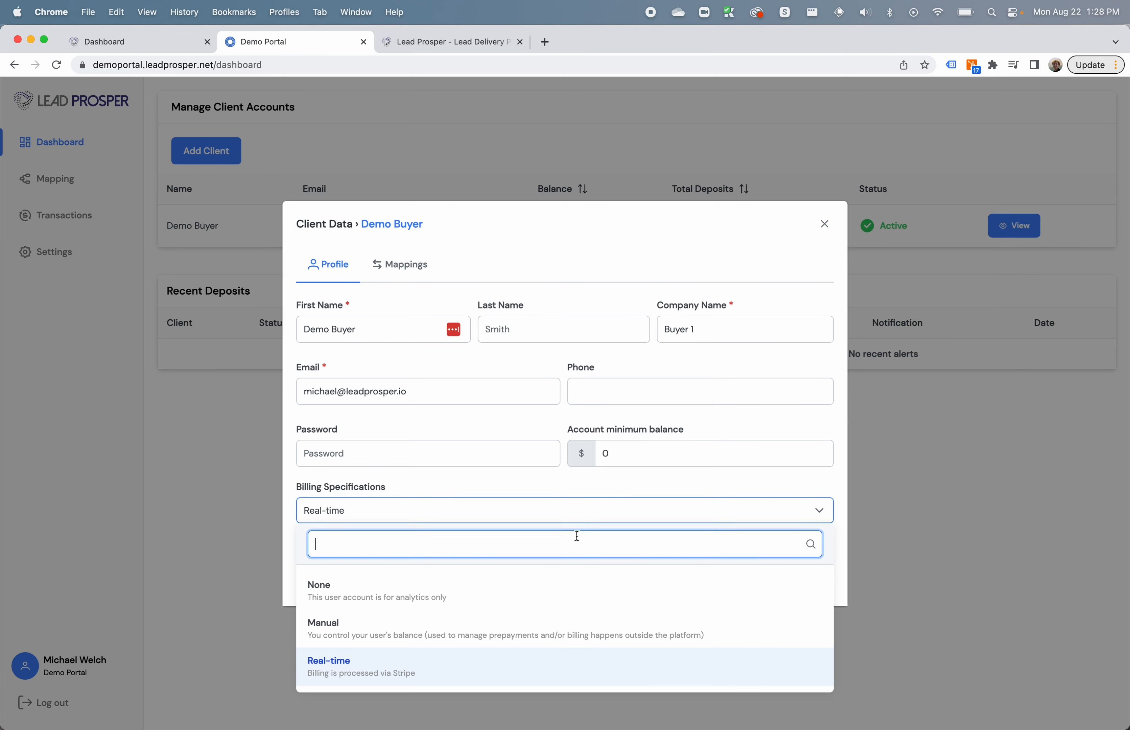
{"action": "left_click", "coordinate": [544, 629]}
{"action": "left_click", "coordinate": [640, 459]}
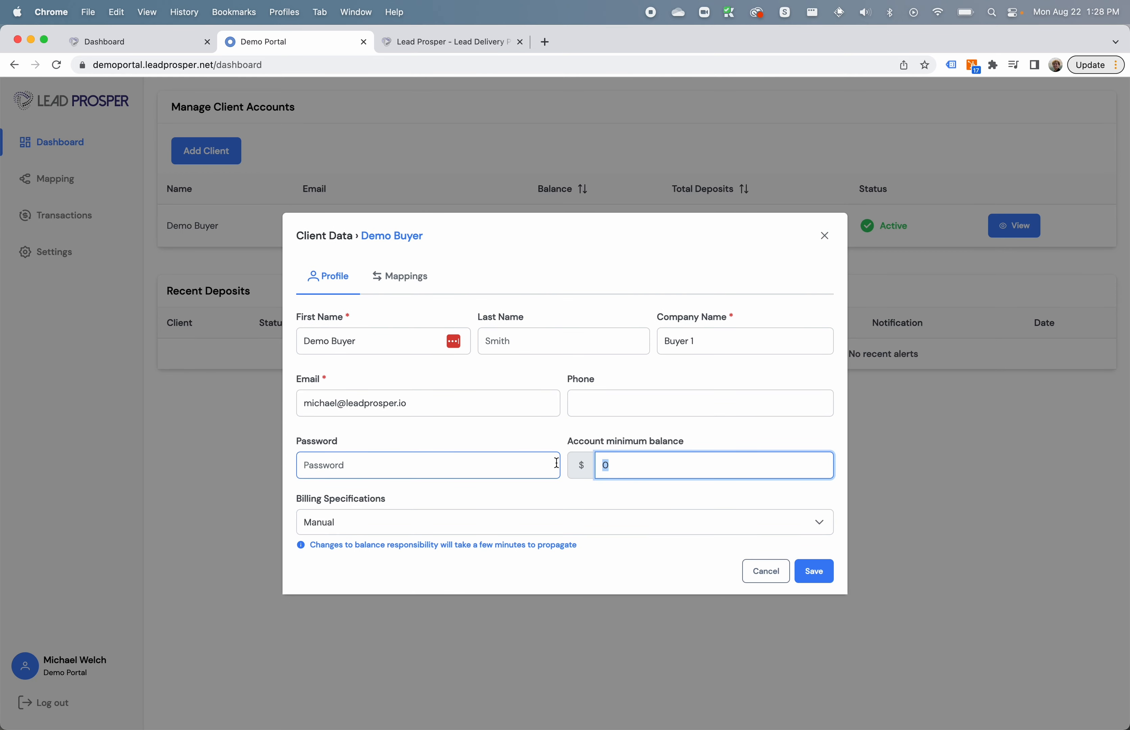
{"action": "key", "text": "BackSpace"}
{"action": "type", "text": "1000"}
{"action": "key", "text": "BackSpace"}
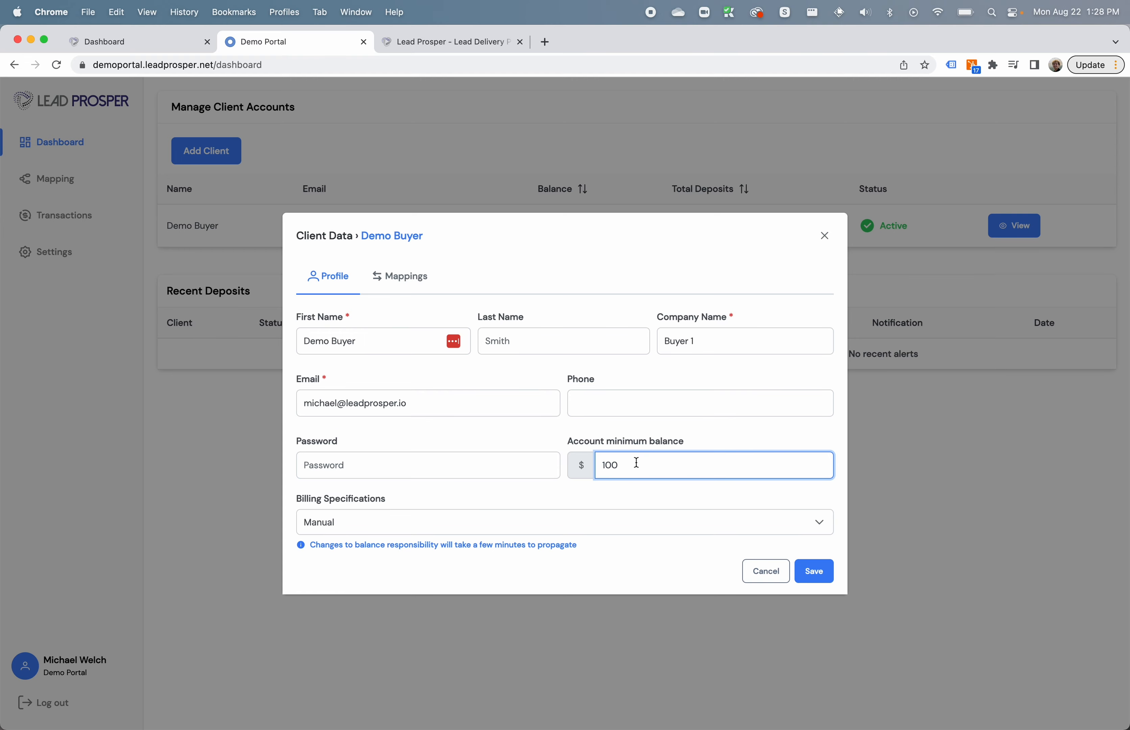
{"action": "left_click", "coordinate": [817, 573]}
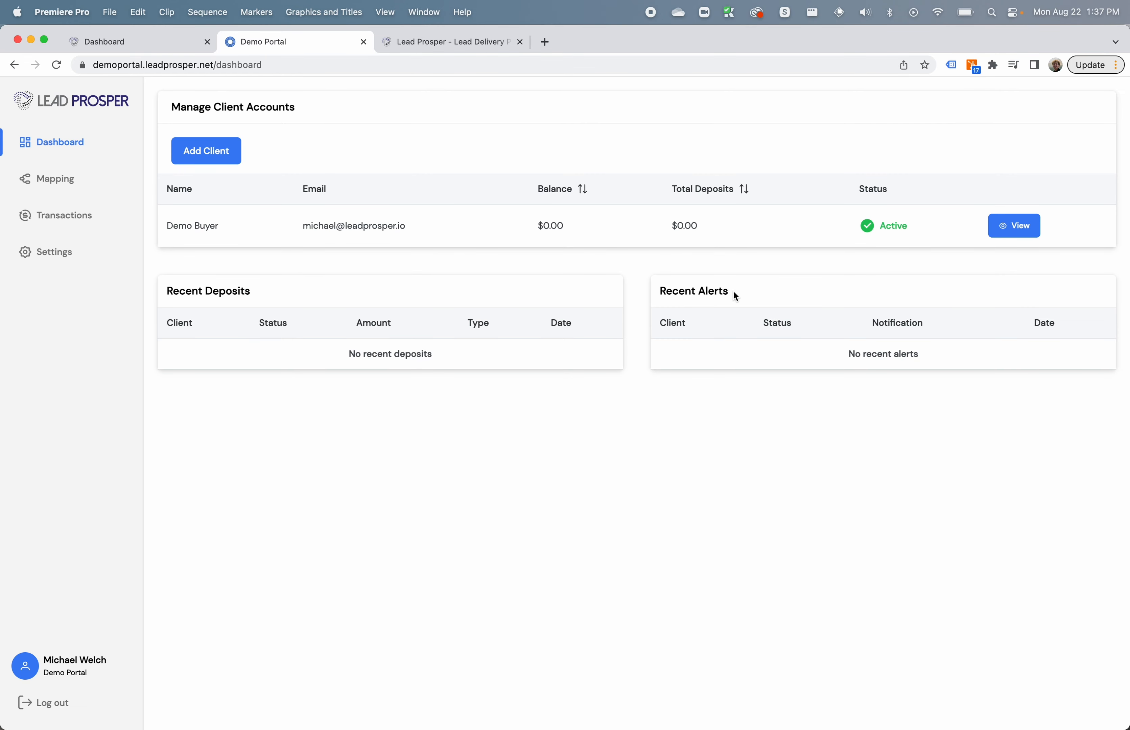
Review the Demo Buyer client's profile and mappings, and the portal-wide lists of mappings and transactions
{"action": "left_click", "coordinate": [1017, 227]}
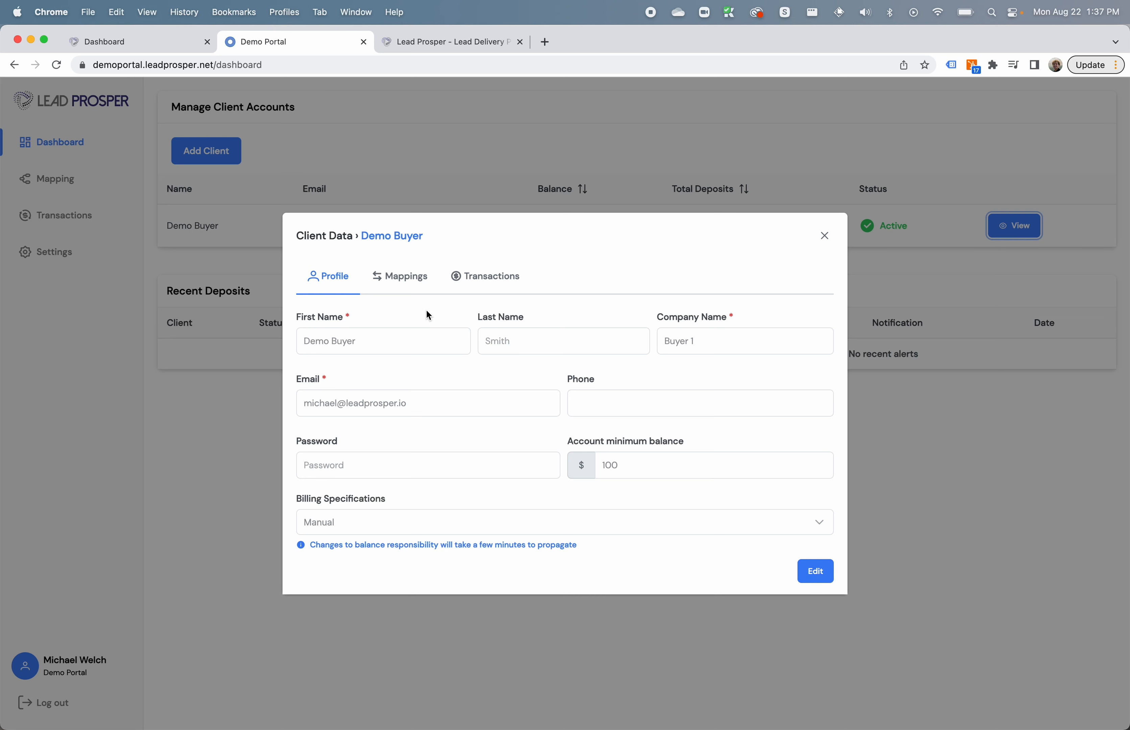
{"action": "left_click", "coordinate": [404, 279]}
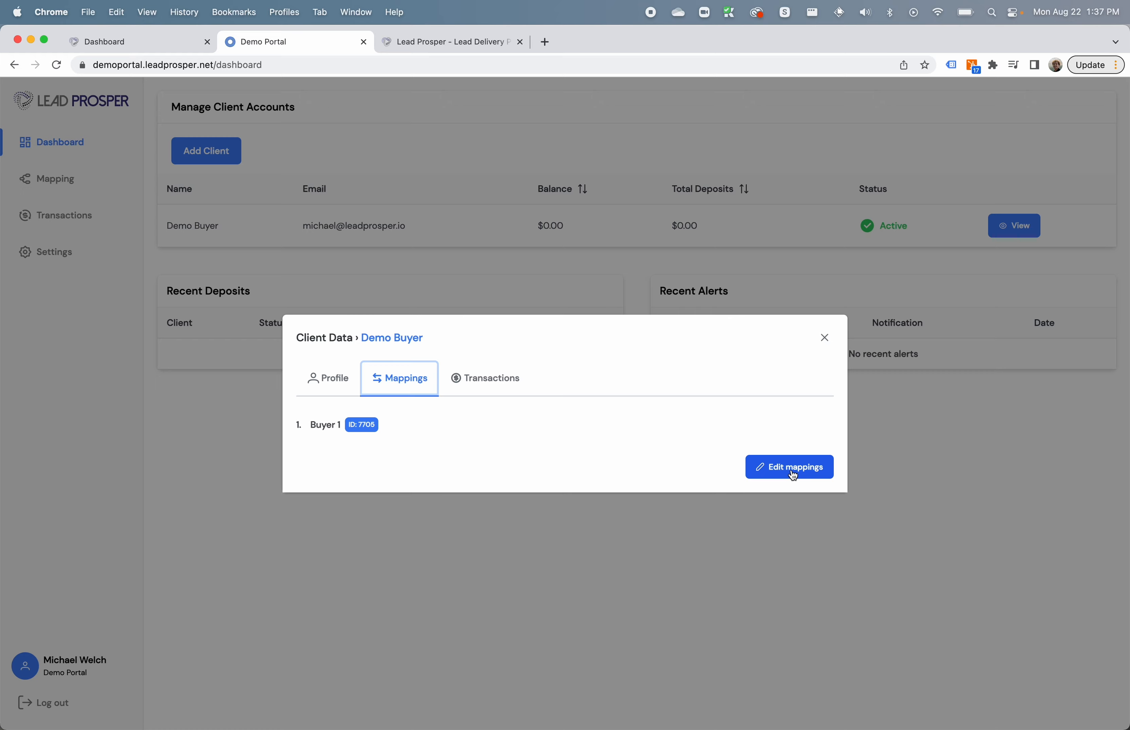
{"action": "left_click", "coordinate": [824, 338]}
{"action": "left_click", "coordinate": [49, 186]}
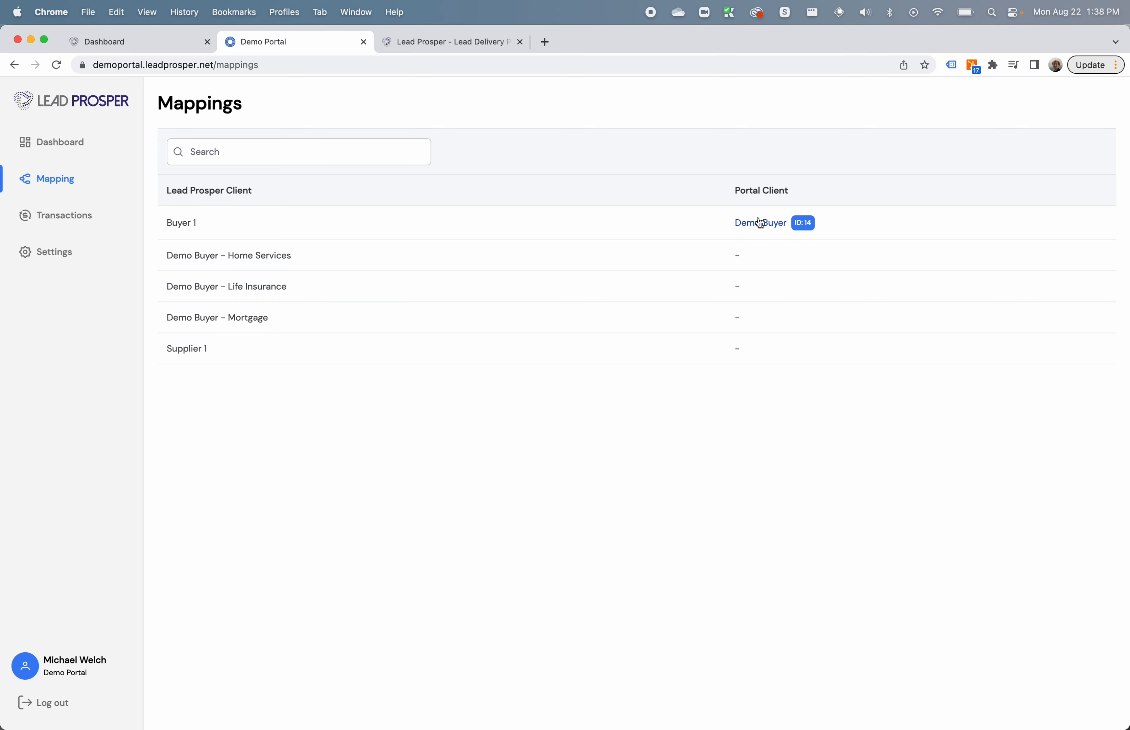
{"action": "left_click", "coordinate": [75, 222]}
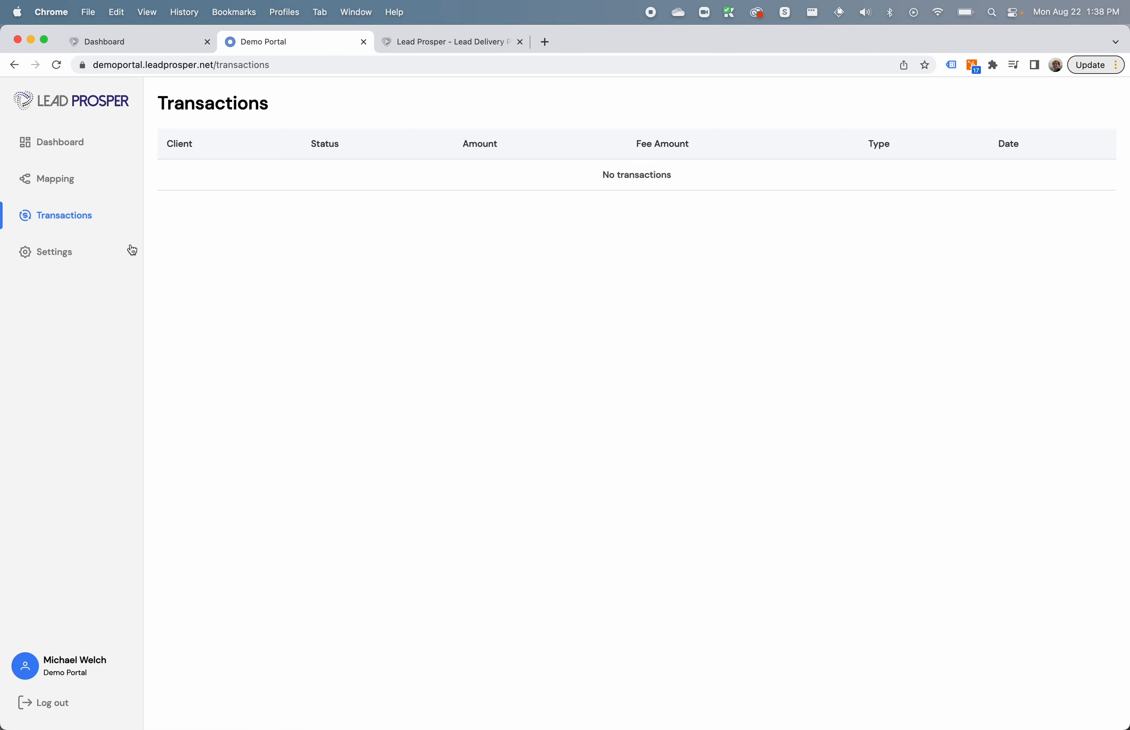
Review the portal's account, payment and company branding settings
{"action": "left_click", "coordinate": [65, 253]}
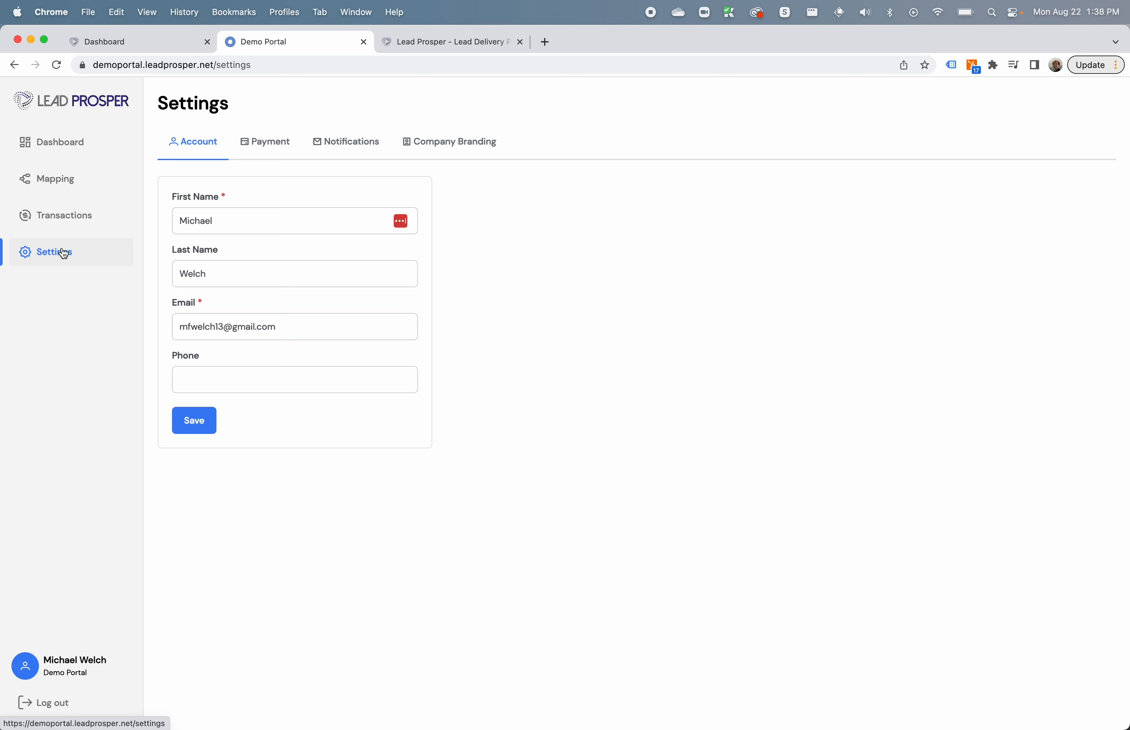
{"action": "left_click", "coordinate": [256, 150]}
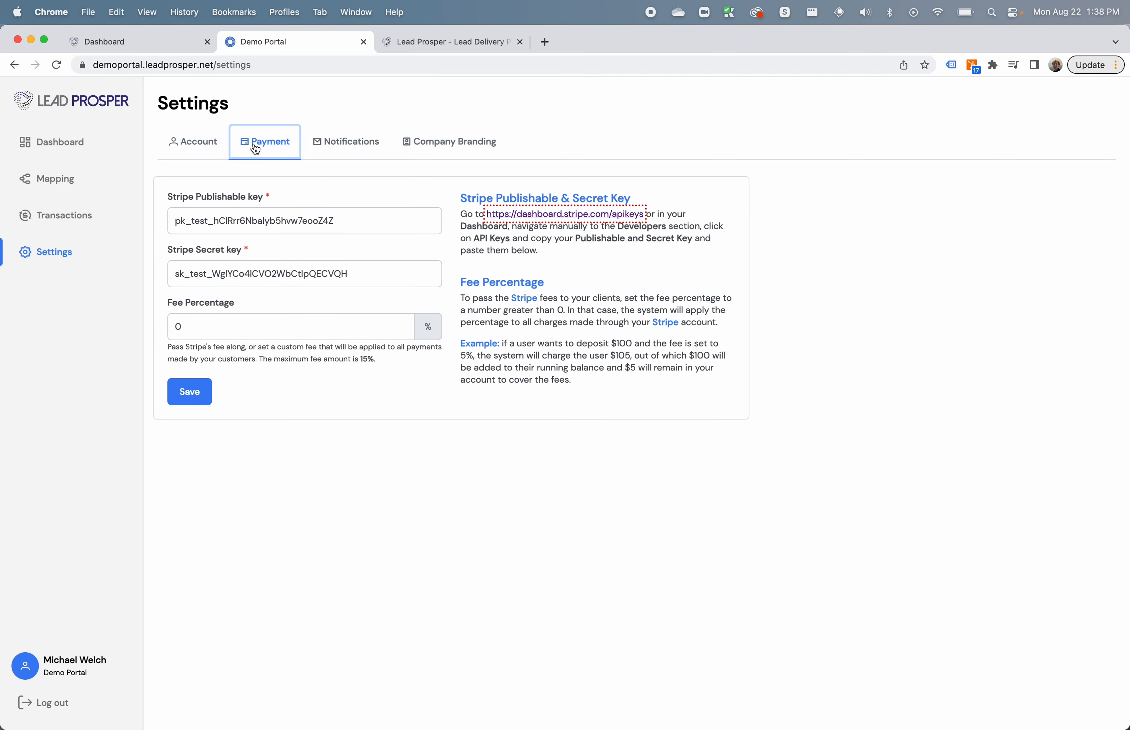
{"action": "left_click", "coordinate": [446, 141]}
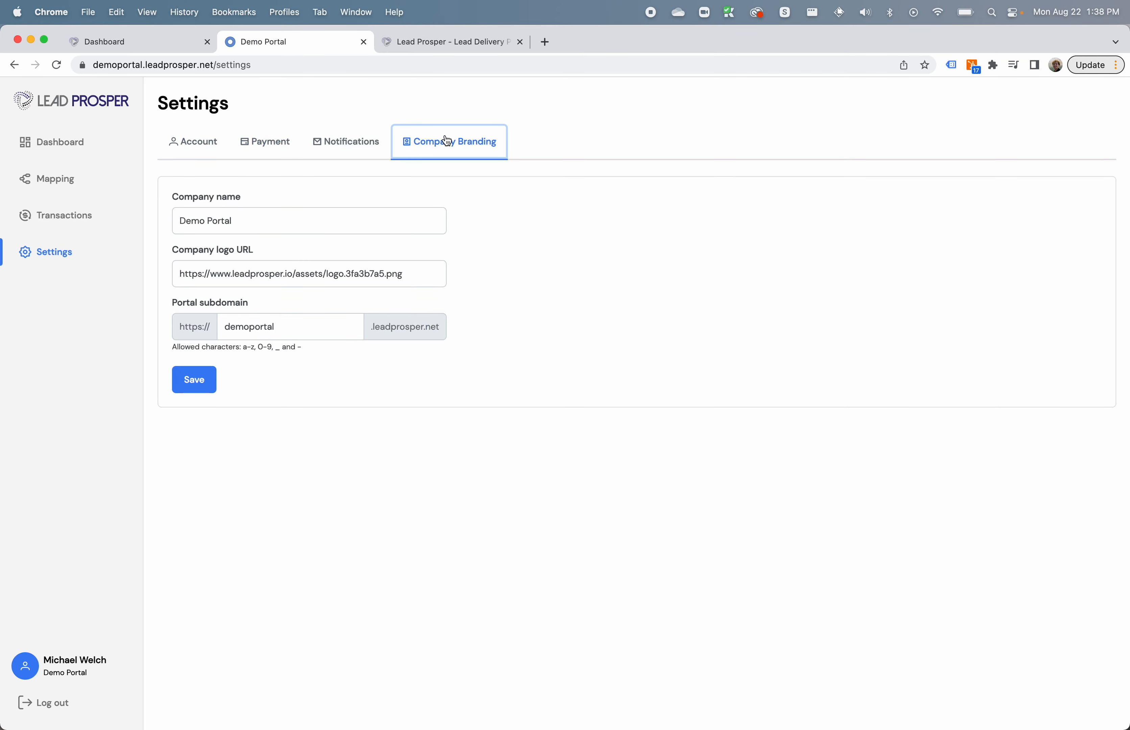
Examine the notification sender settings for the Default Gateway and the Sendgrid Account option
{"action": "left_click", "coordinate": [345, 142]}
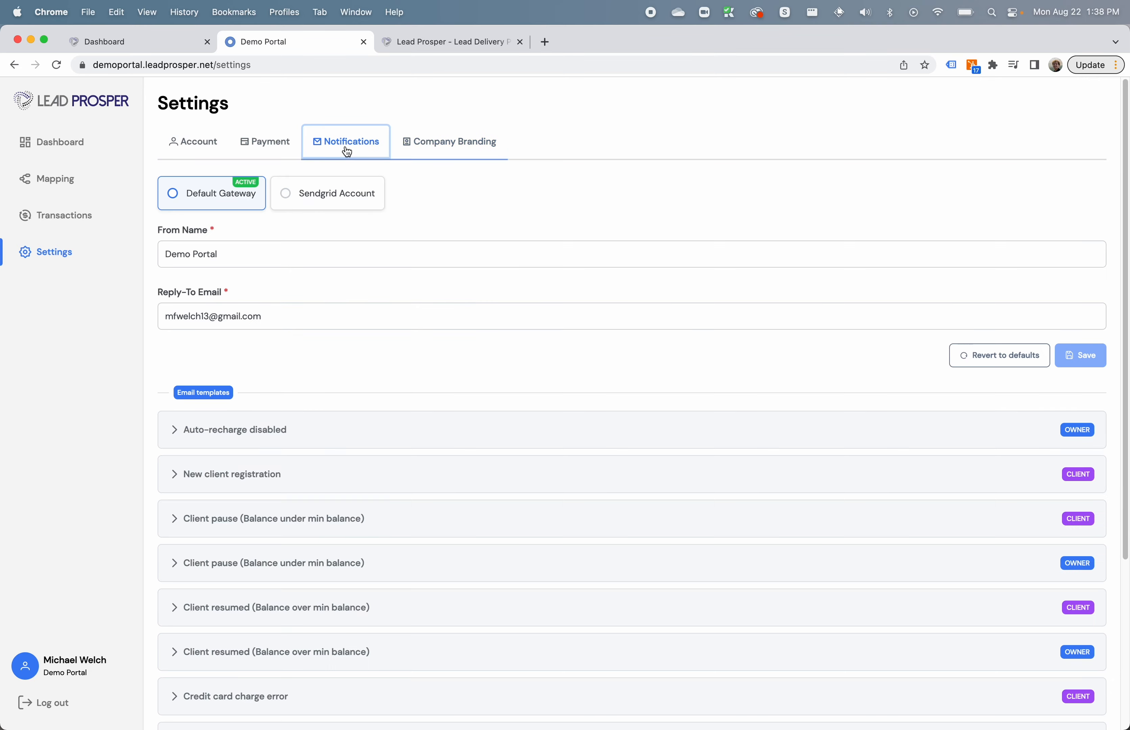
{"action": "left_click", "coordinate": [234, 244]}
{"action": "left_click", "coordinate": [323, 196]}
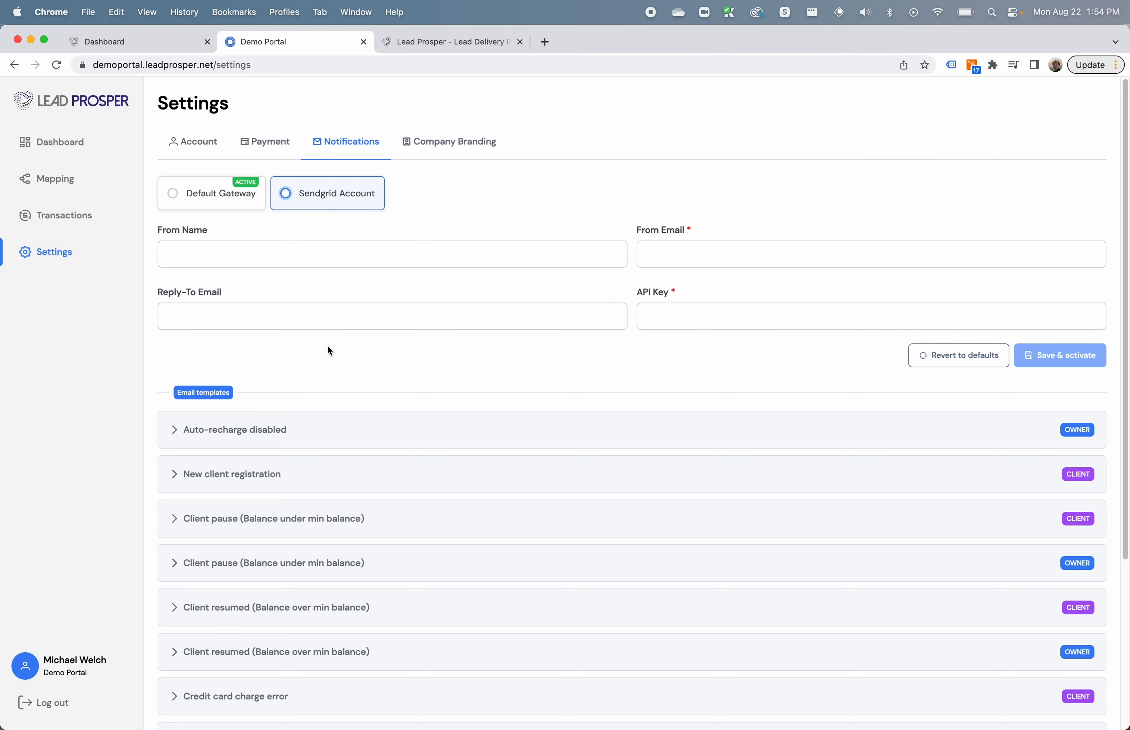
Examine the notification email templates, including the shortcodes and content of Auto-recharge disabled, and return to the dashboard
{"action": "scroll", "coordinate": [327, 351], "scroll_direction": "down", "scroll_amount": 3}
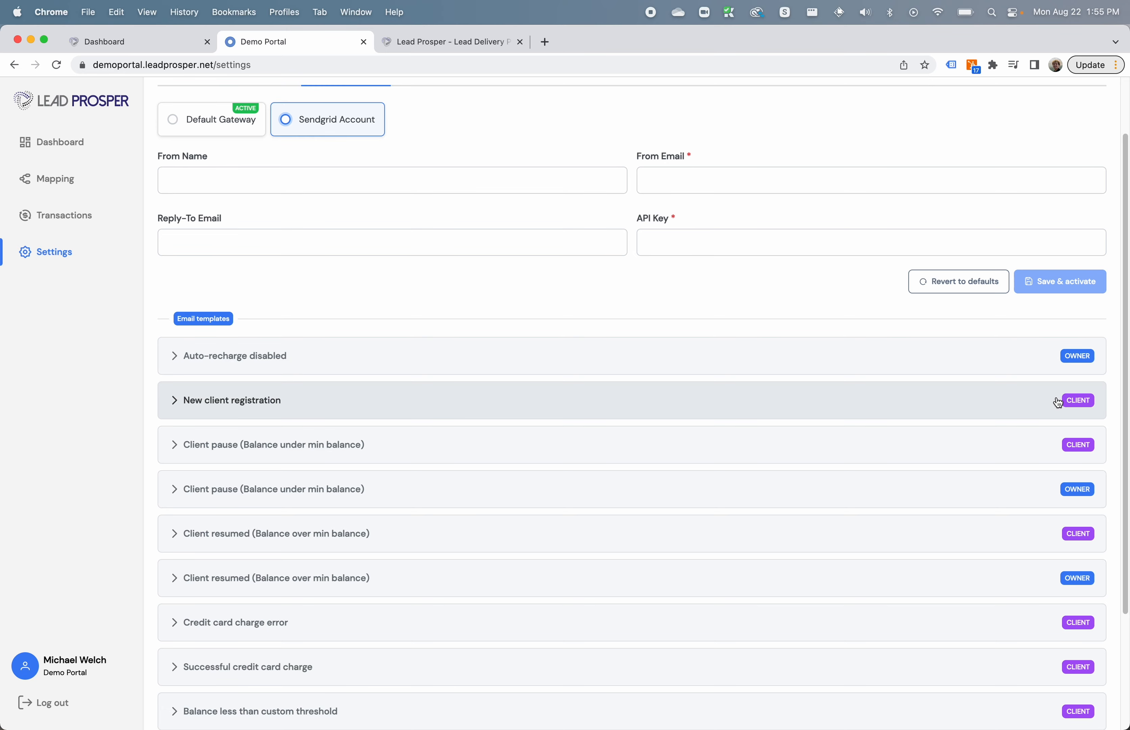
{"action": "left_click", "coordinate": [366, 430]}
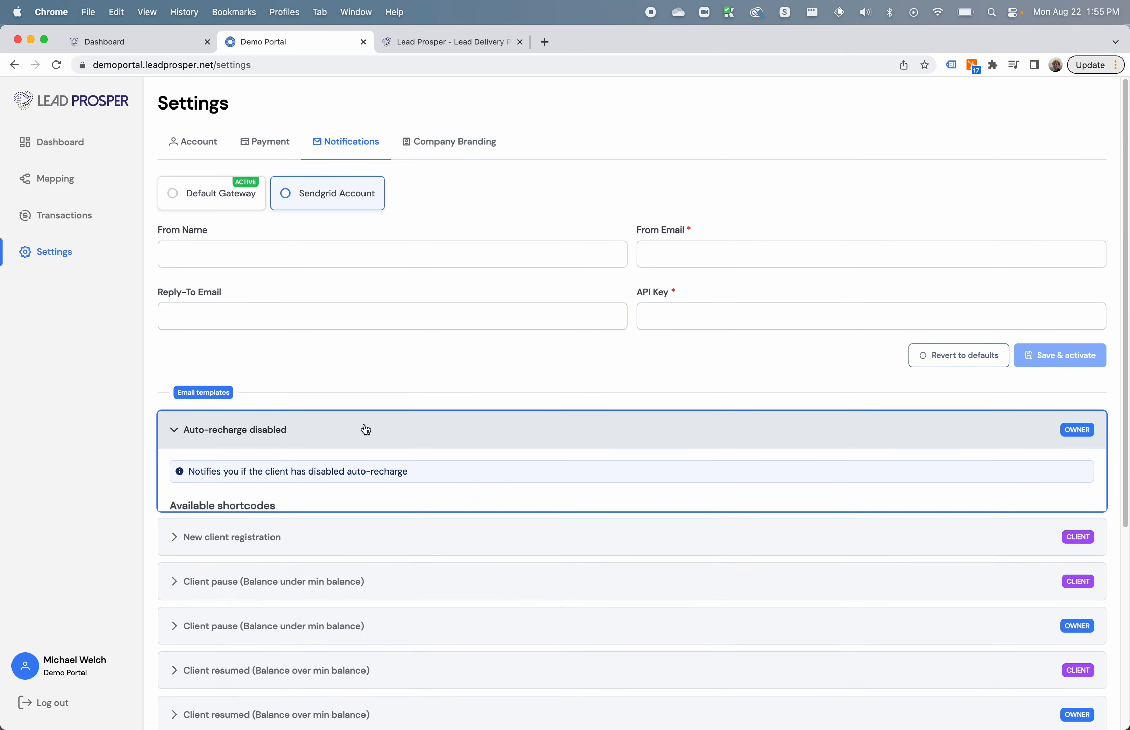
{"action": "scroll", "coordinate": [480, 533], "scroll_direction": "down", "scroll_amount": 5}
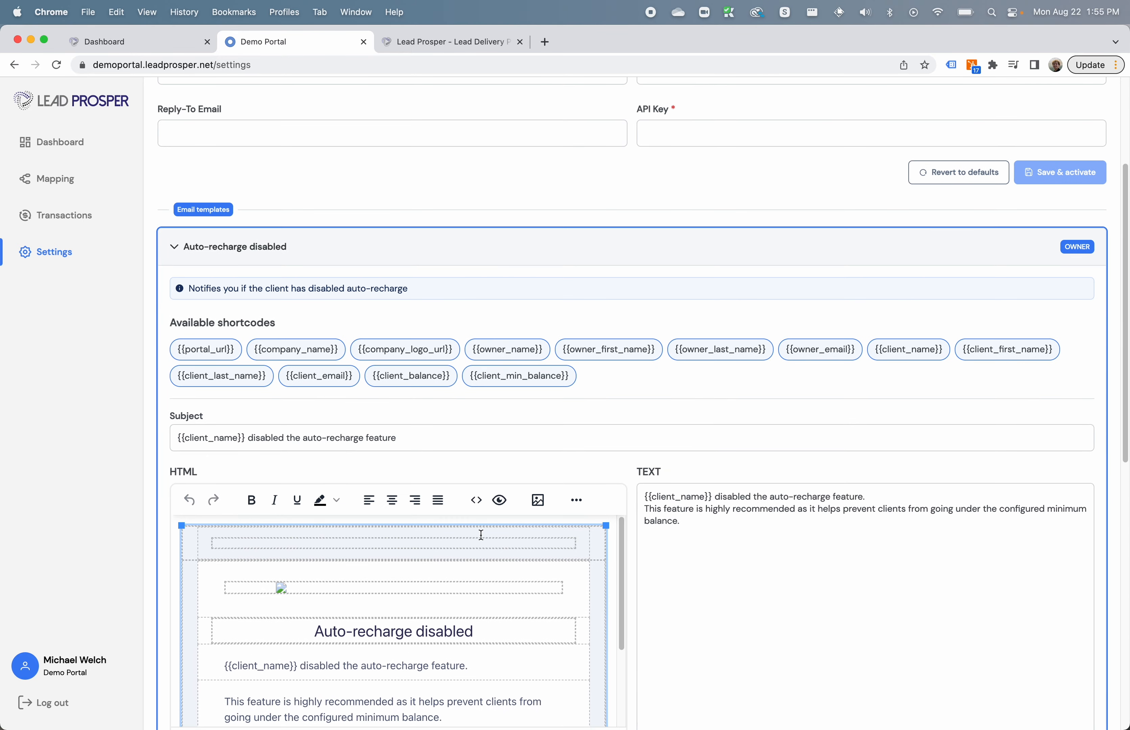
{"action": "scroll", "coordinate": [694, 588], "scroll_direction": "down", "scroll_amount": 5}
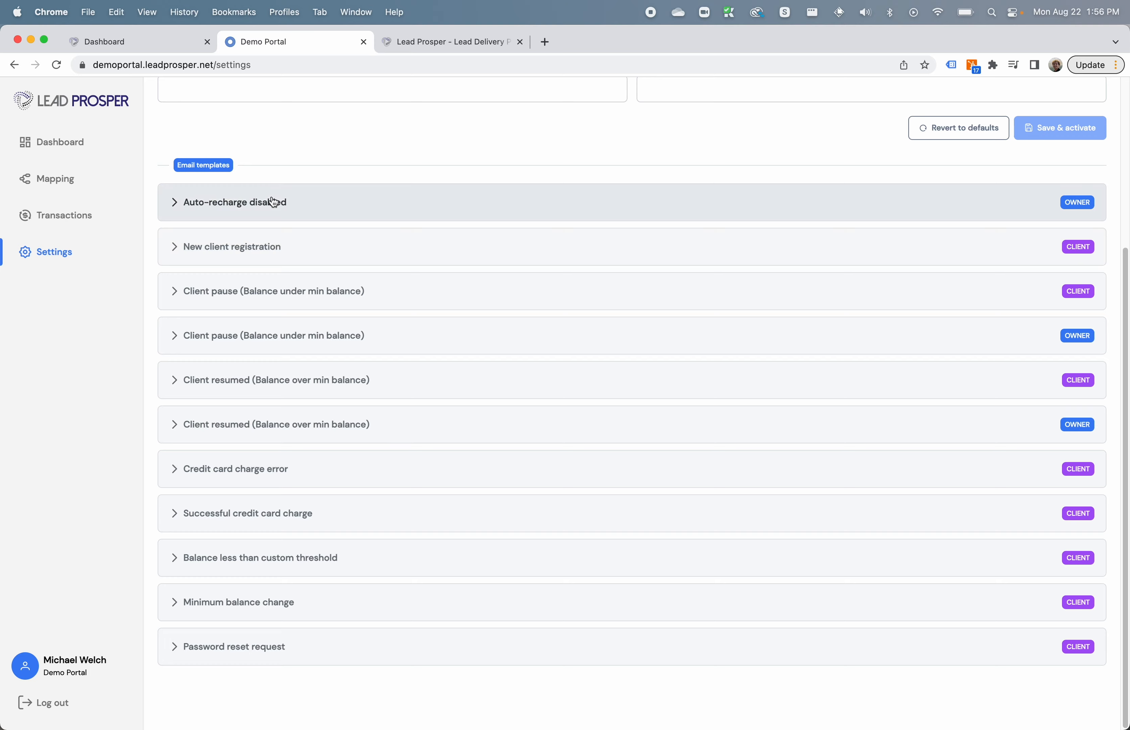
{"action": "scroll", "coordinate": [295, 256], "scroll_direction": "up", "scroll_amount": 5}
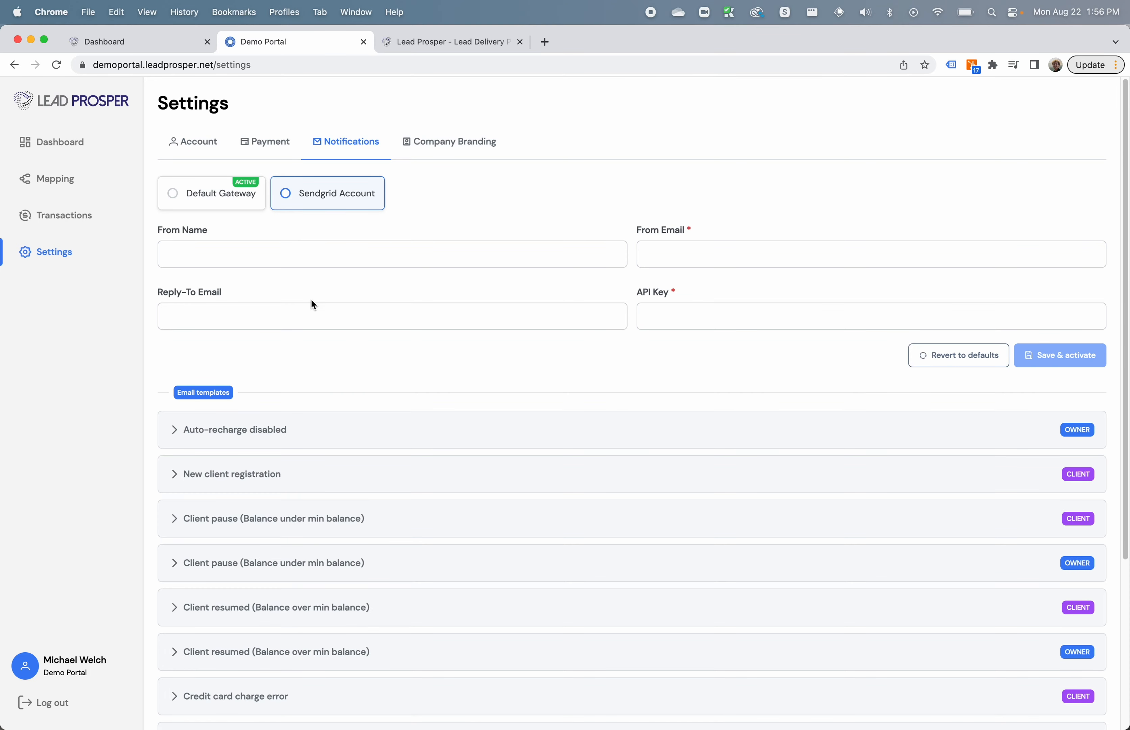
{"action": "left_click", "coordinate": [48, 145]}
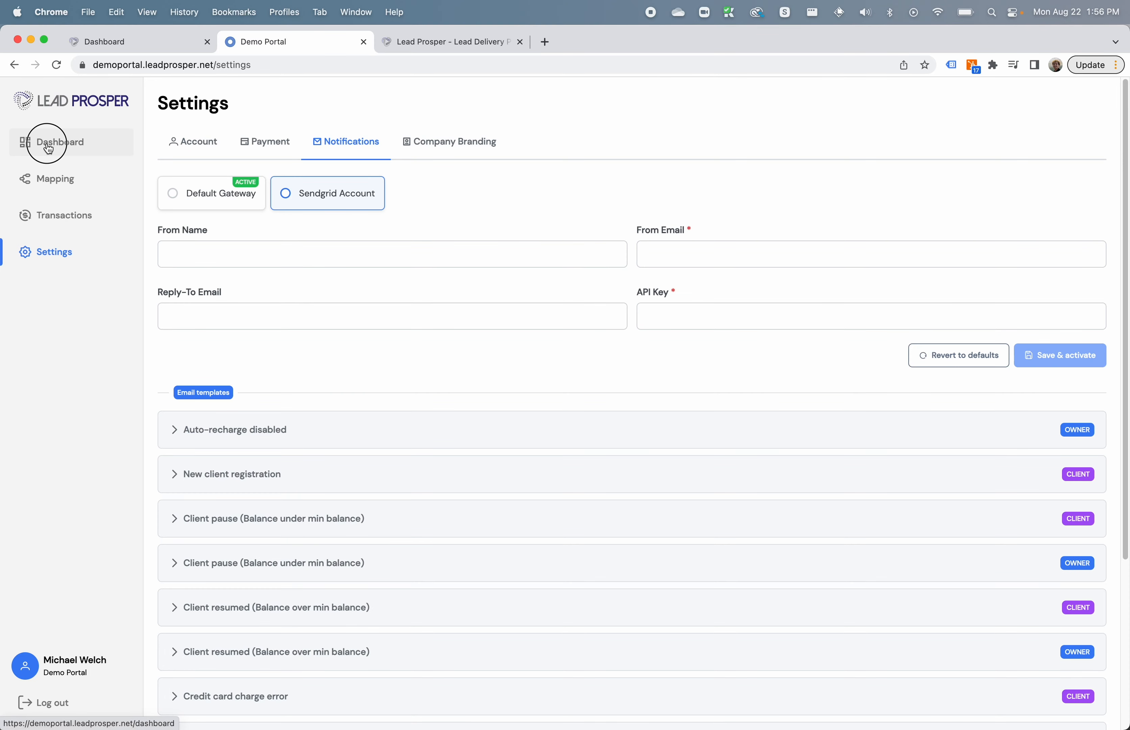